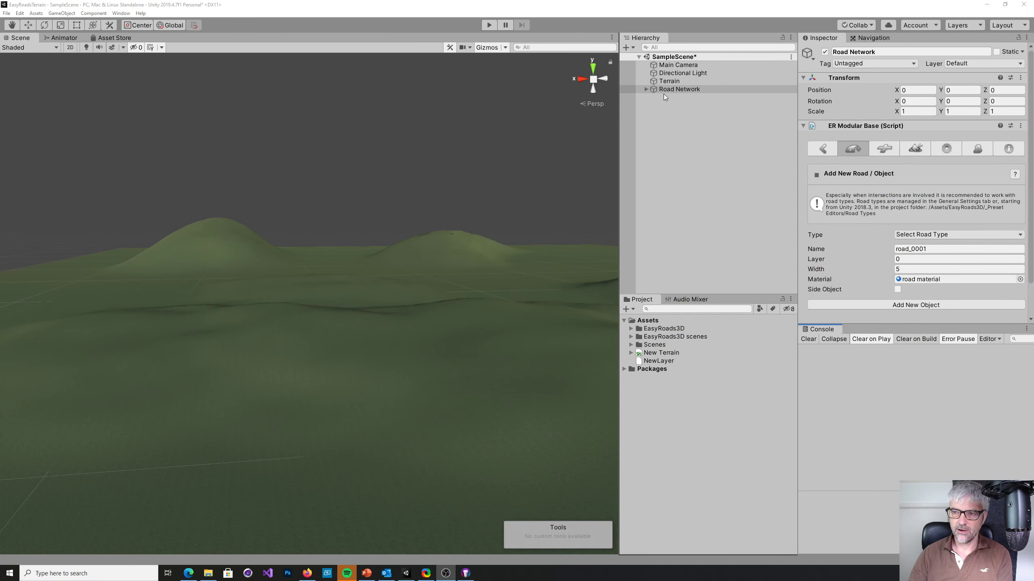
- Select the Road Network object and orbit the view across the hilly terrain
left_click(669, 81)
mouse_move(395, 342)
left_mouse_down("alt")
mouse_move(506, 335)
mouse_move(438, 372)
mouse_move(462, 323)
mouse_move(506, 350)
mouse_move(455, 330)
left_mouse_up("alt")
scroll(333, 295, "down", 5)
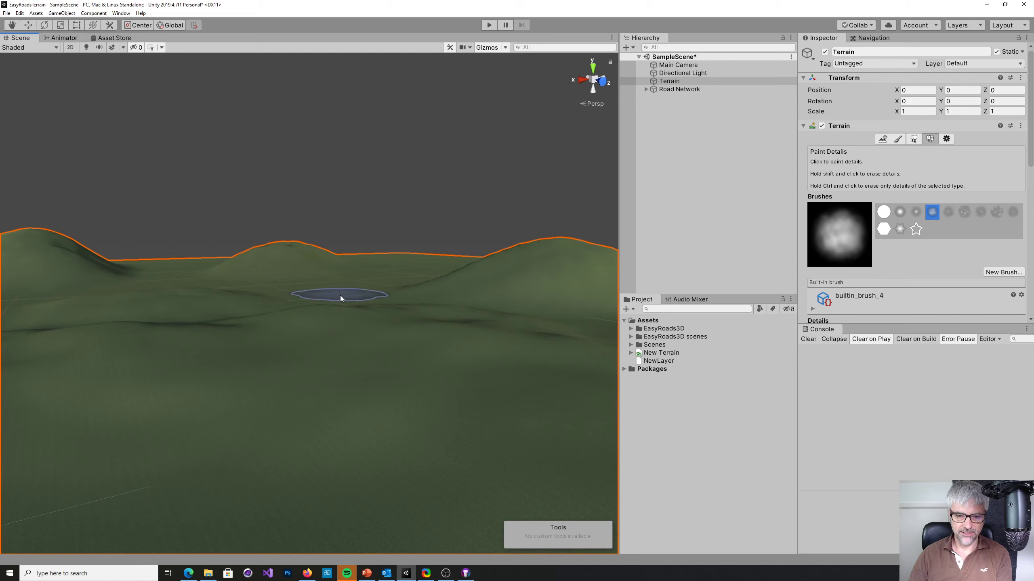
left_click(663, 88)
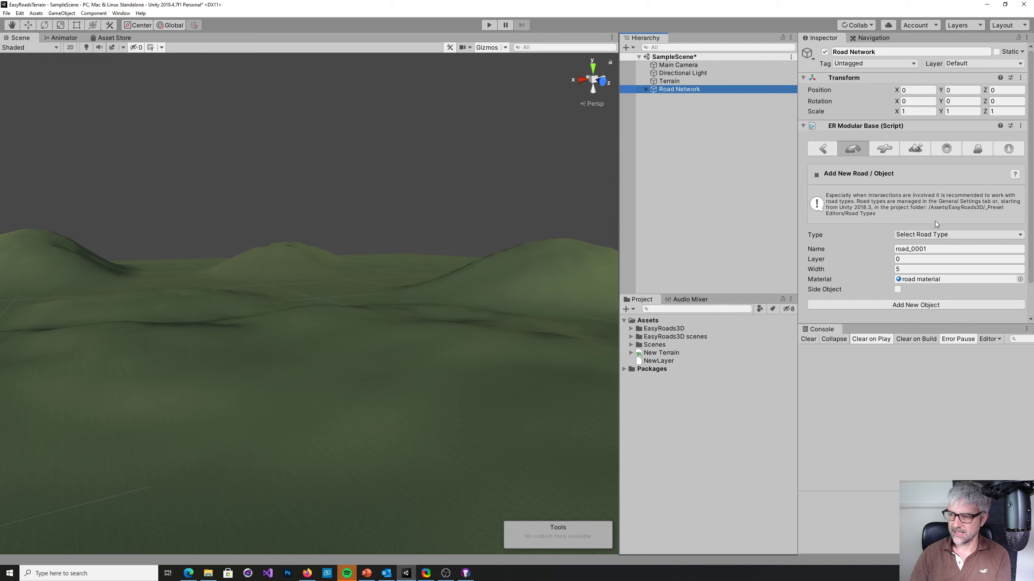
left_click(502, 359, "alt")
left_click_drag(502, 359, 508, 392, "alt")
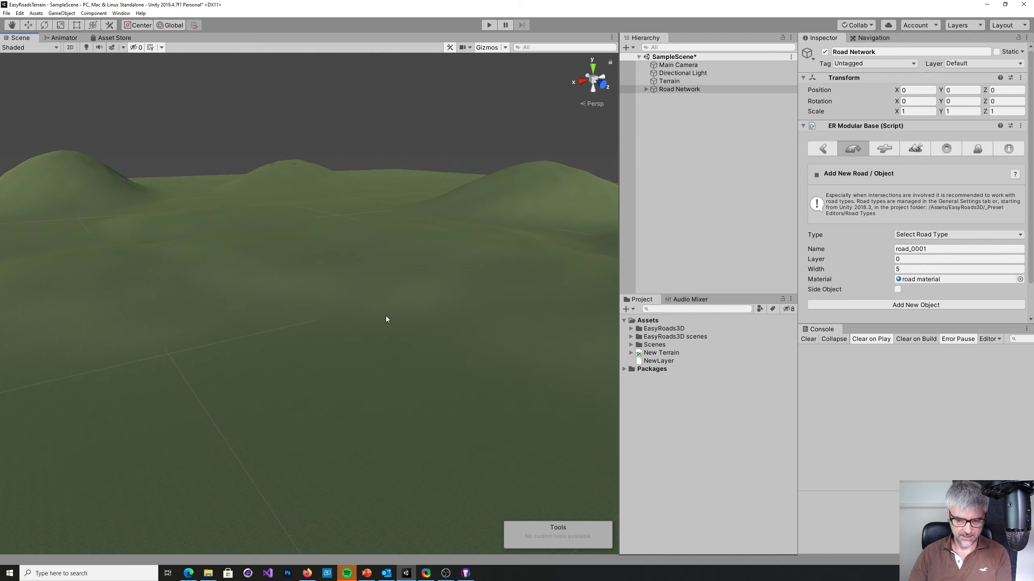
- Create road road_0001 and place three markers curving it uphill across the terrain
left_click(854, 148)
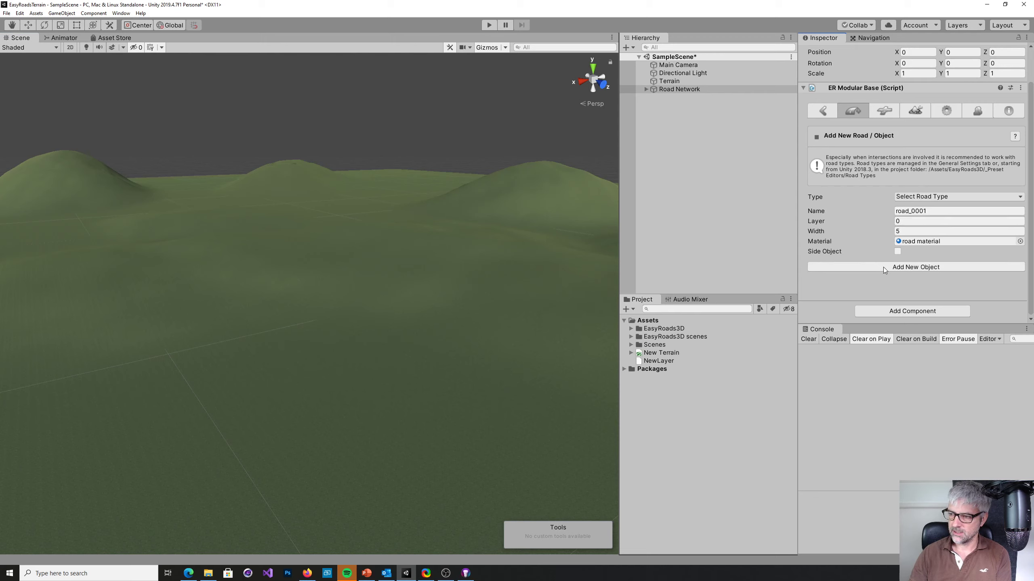
left_click(883, 267)
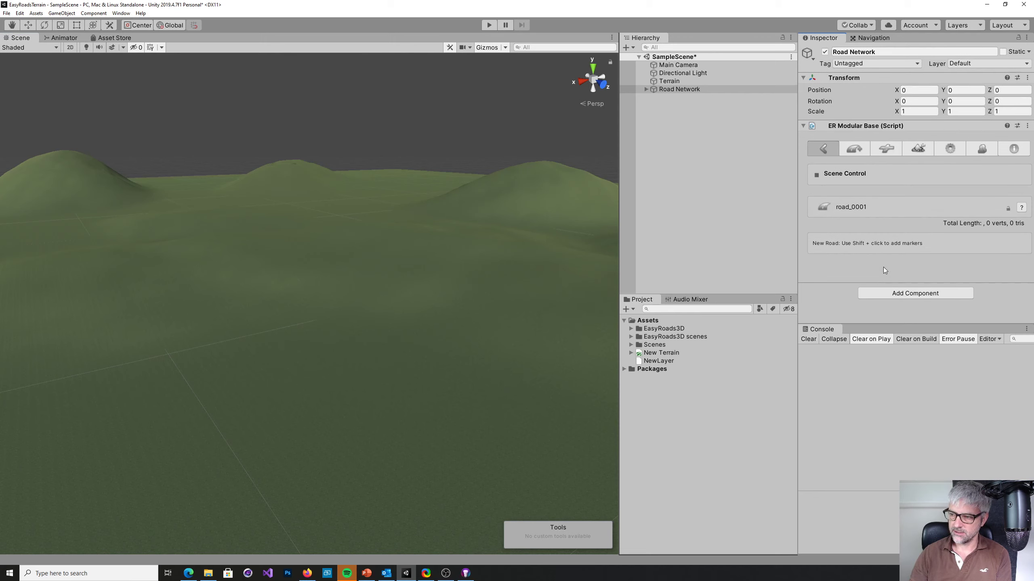
left_click(141, 382, "shift")
left_click(318, 369, "shift")
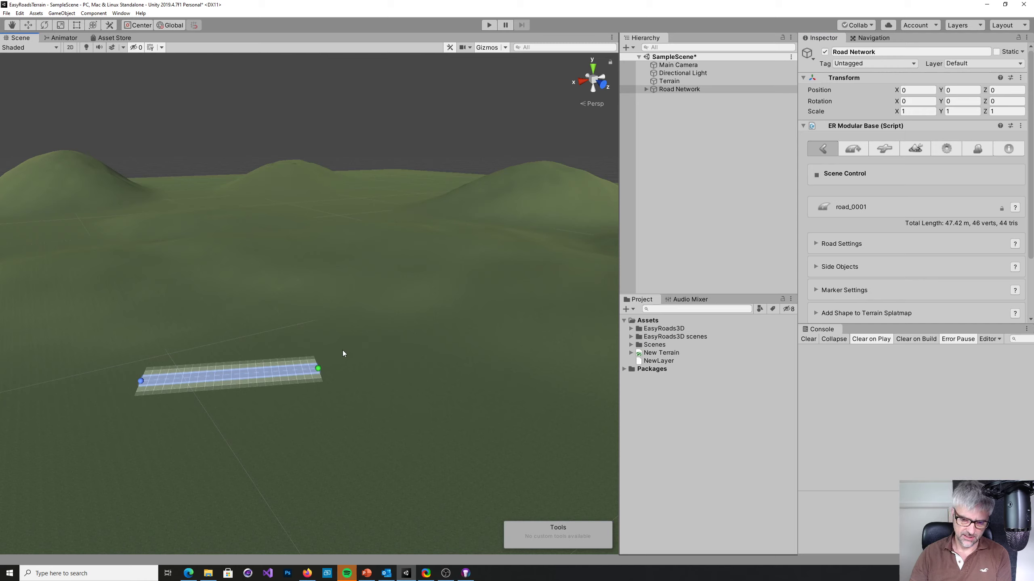
left_click(371, 247, "shift")
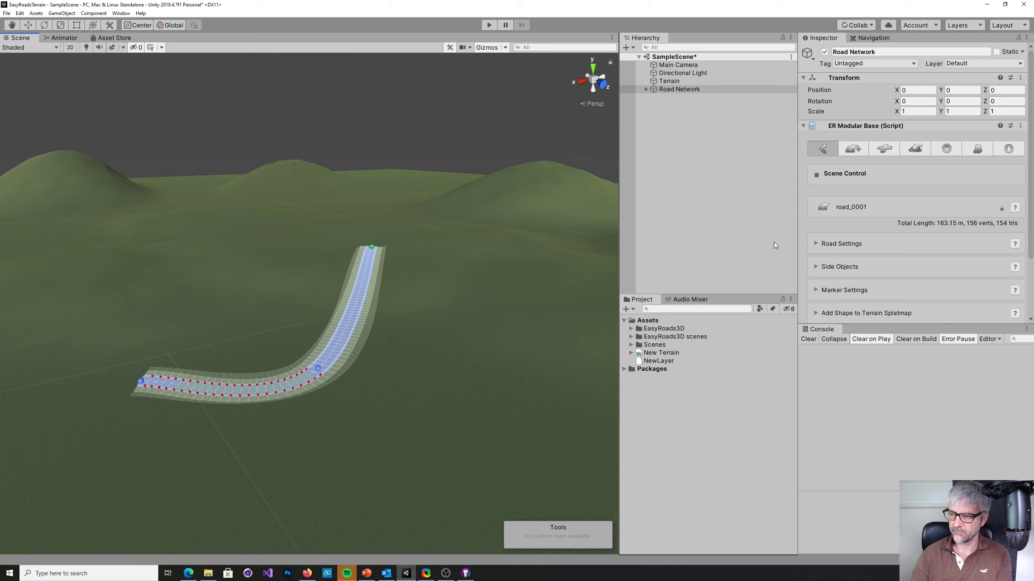
- View the Build tab's heightmap, tree and detail update options, then return to road-adding settings
left_click(915, 149)
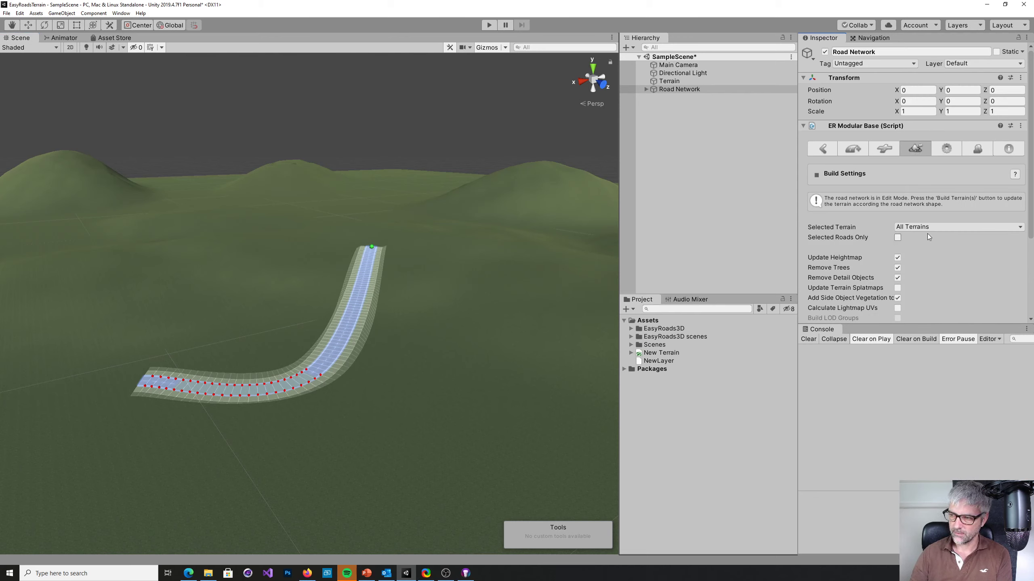
left_click_drag(1031, 182, 926, 234)
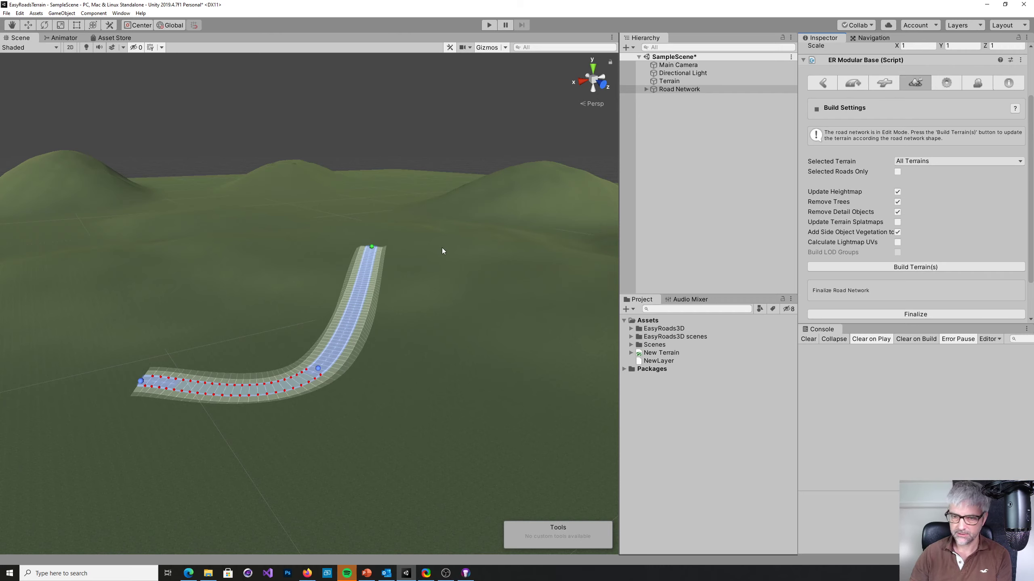
left_click(853, 83)
mouse_move(525, 309)
left_mouse_down("alt")
mouse_move(416, 354)
mouse_move(433, 357)
mouse_move(375, 341)
left_mouse_up("alt")
scroll(370, 336, "up", 5)
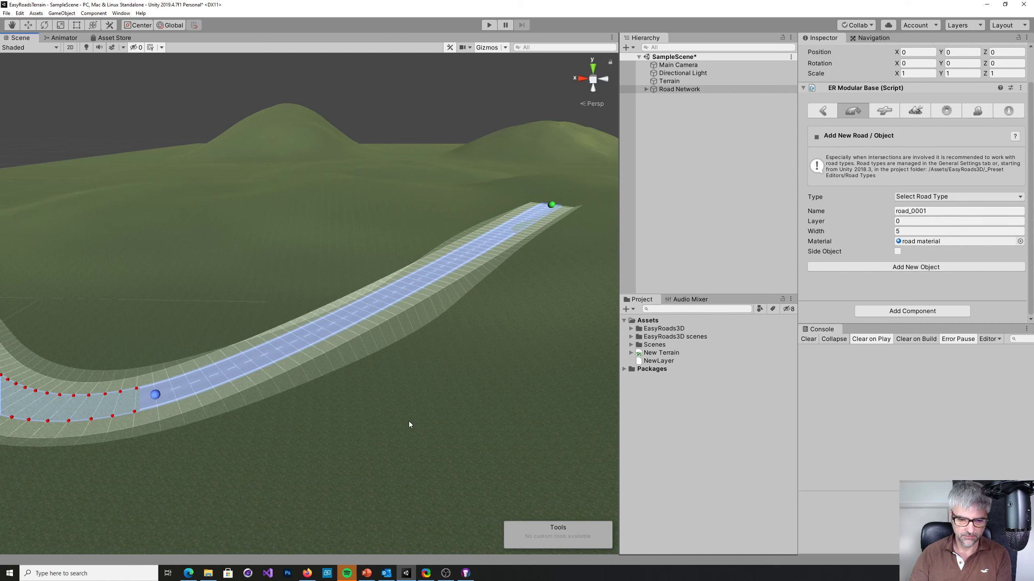
right_click_drag(409, 434, 344, 467)
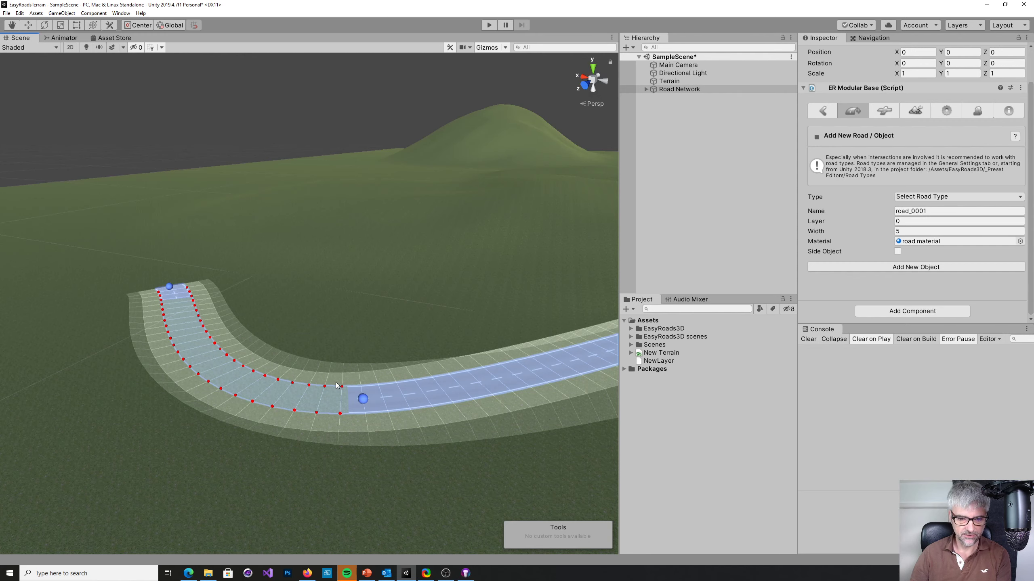
key("w")
right_click_drag(356, 484, 296, 390)
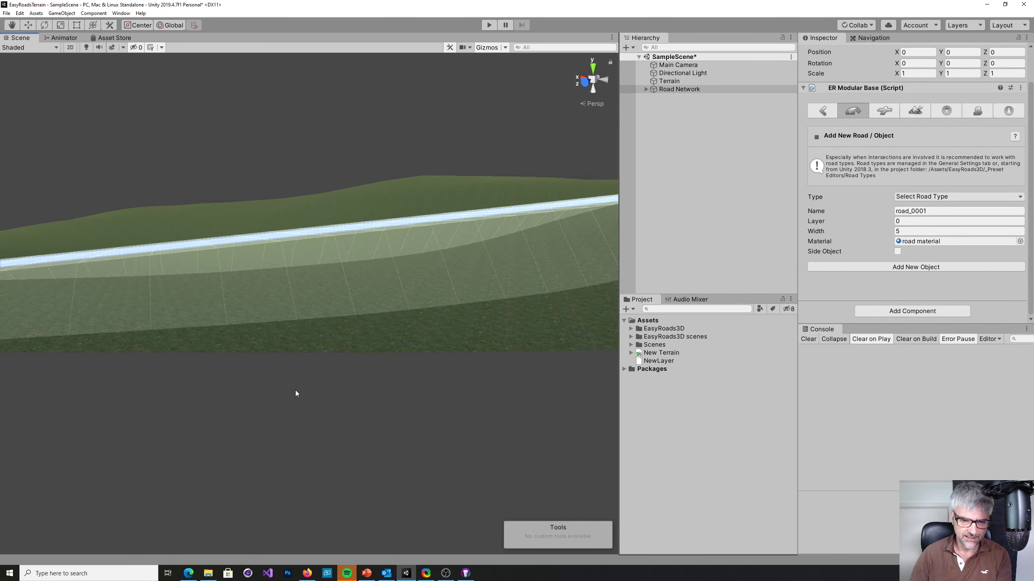
right_click_drag(544, 223, 462, 328)
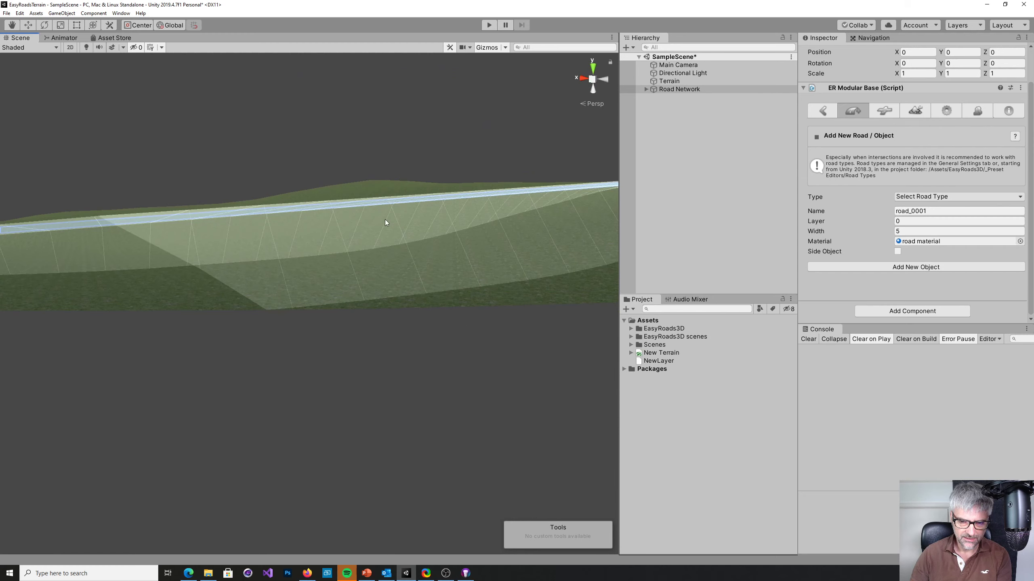
mouse_move(386, 304)
right_mouse_down()
mouse_move(464, 310)
mouse_move(470, 326)
right_mouse_up()
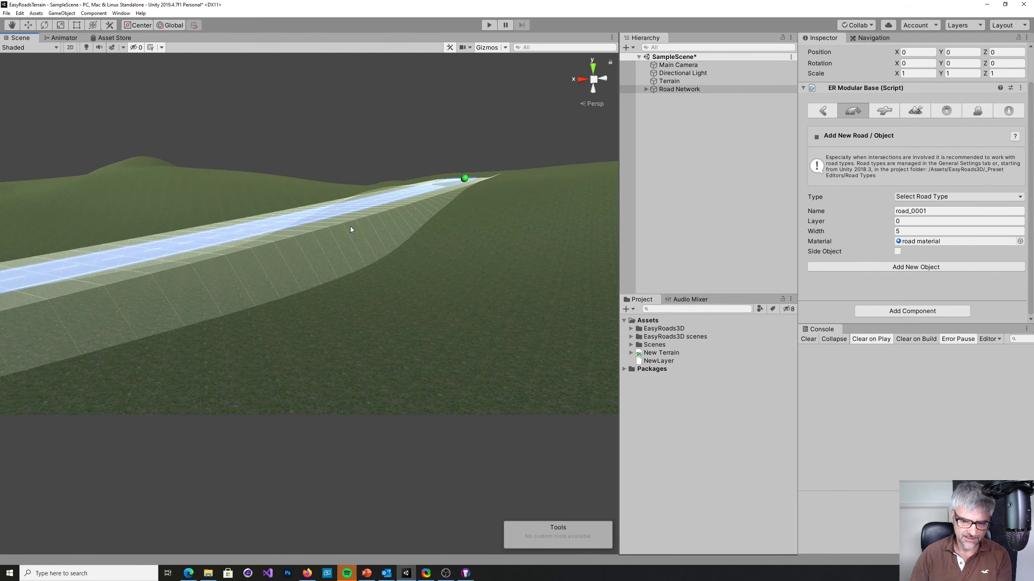
mouse_move(275, 257)
right_mouse_down()
mouse_move(346, 326)
mouse_move(386, 255)
right_mouse_up()
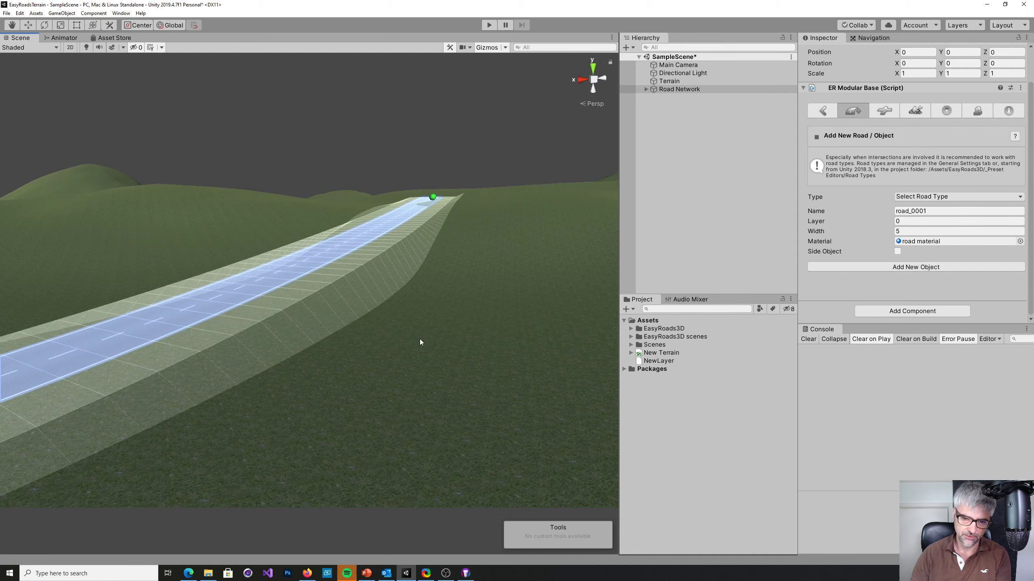
key("f")
right_click_drag(443, 398, 445, 430)
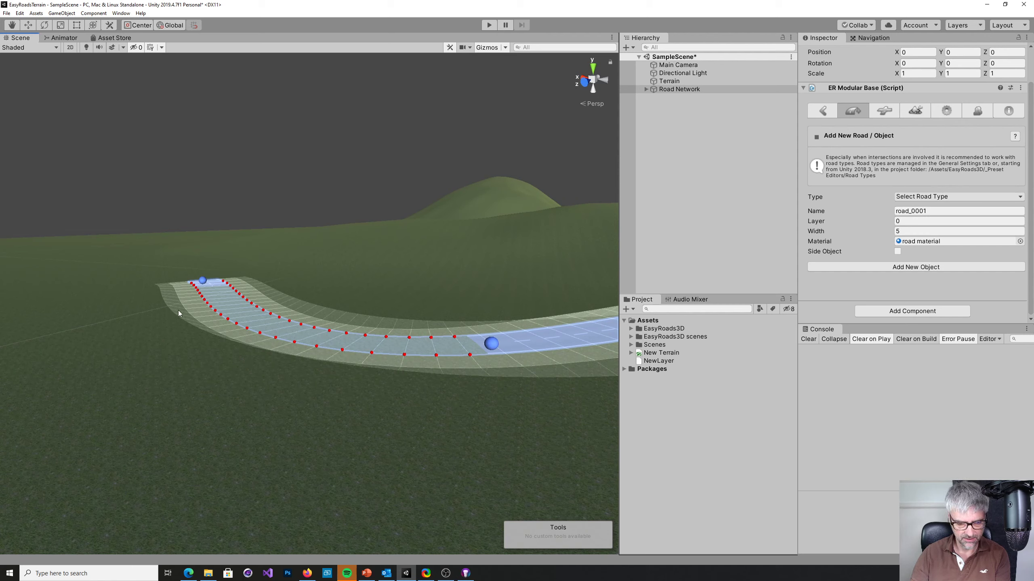
left_click_drag(386, 409, 472, 415, "alt")
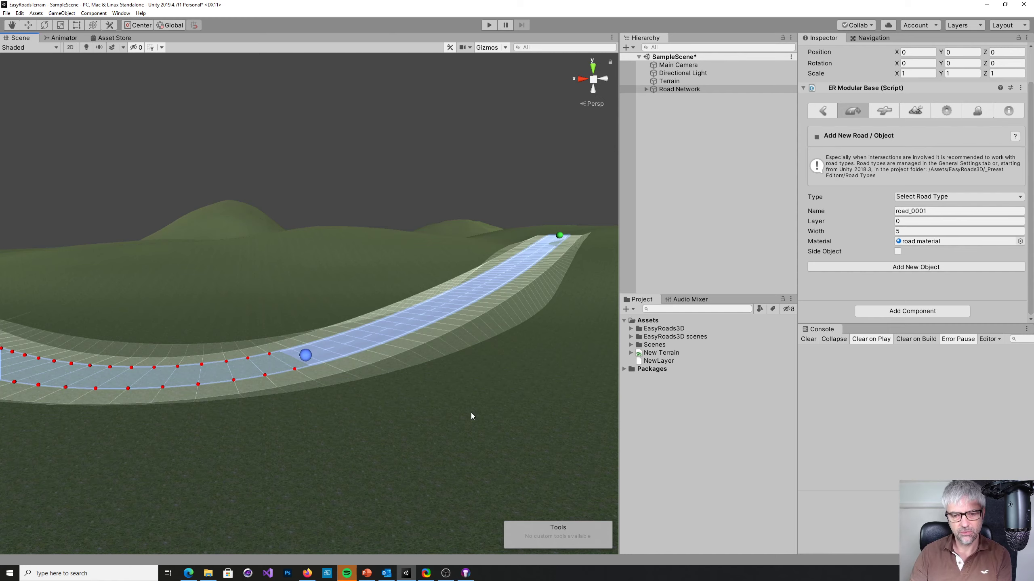
mouse_move(472, 415)
left_mouse_down("alt")
mouse_move(407, 438)
mouse_move(328, 433)
left_mouse_up("alt")
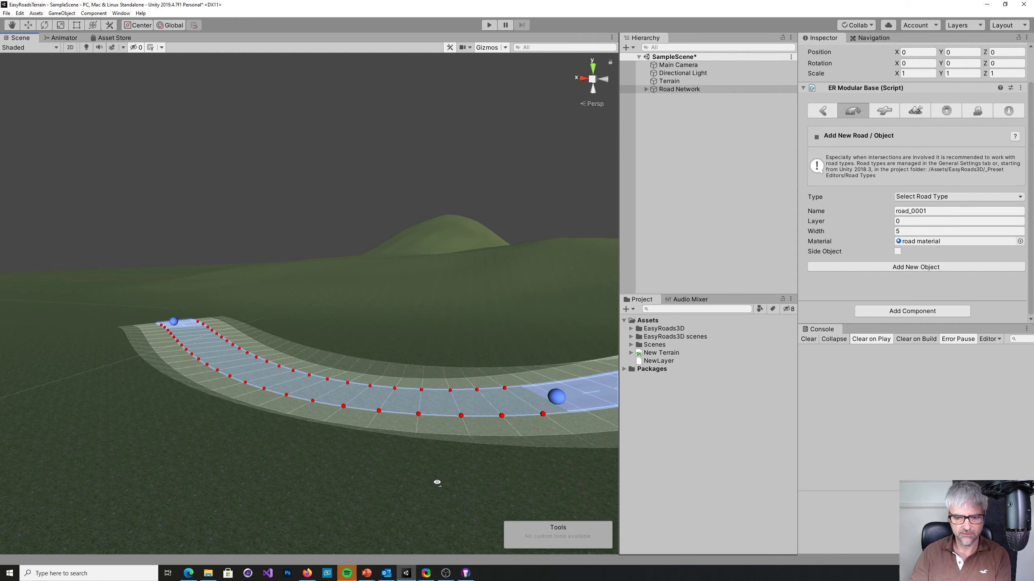
right_click_drag(437, 482, 534, 485)
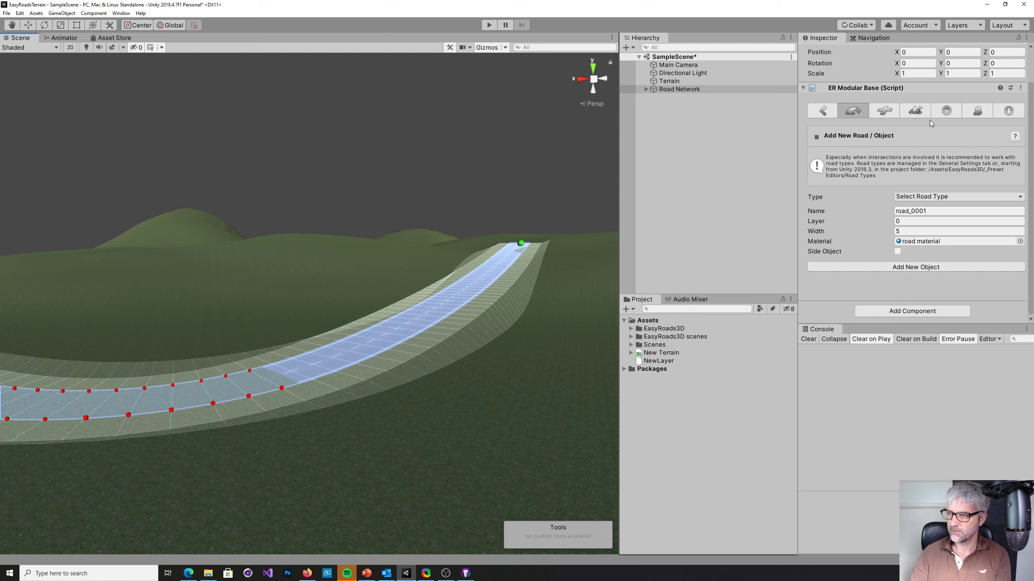
- Show the road network's Build tab scrolled down to the Build Terrain(s) button
left_click(915, 111)
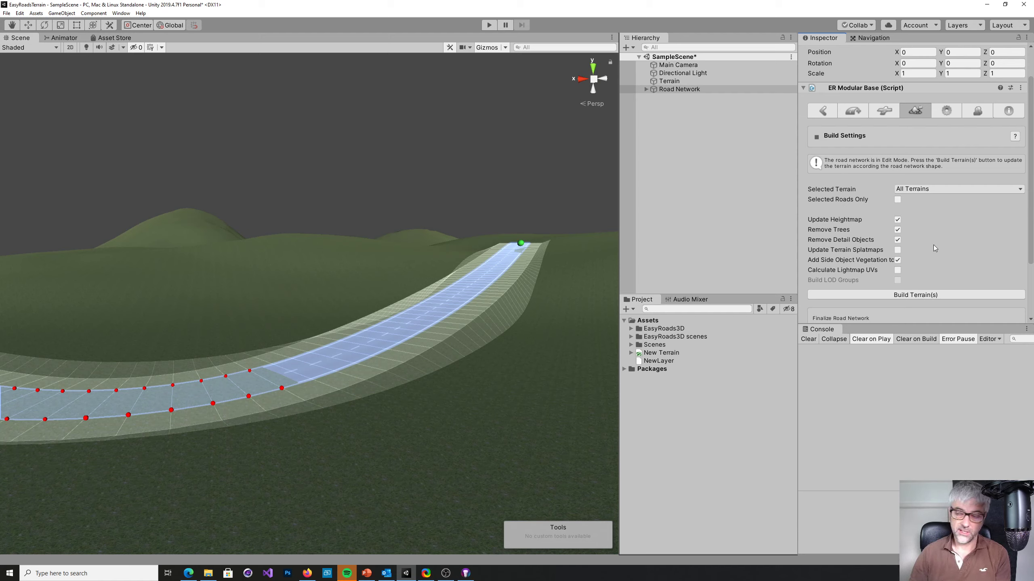
scroll(964, 247, "down", 3)
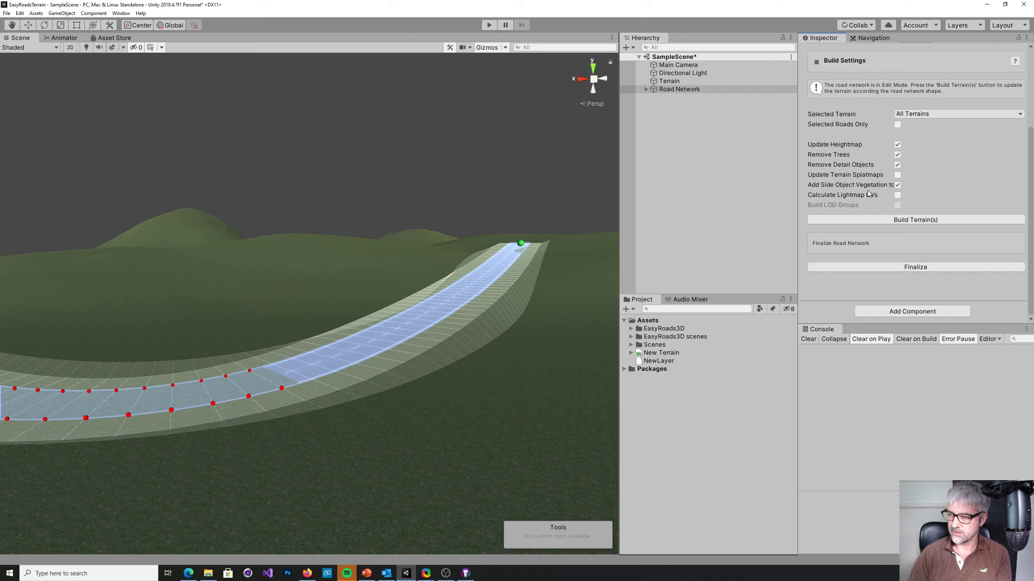
- Build road_0001 into the terrain and inspect the conformed ground along the curving road
left_click(892, 220)
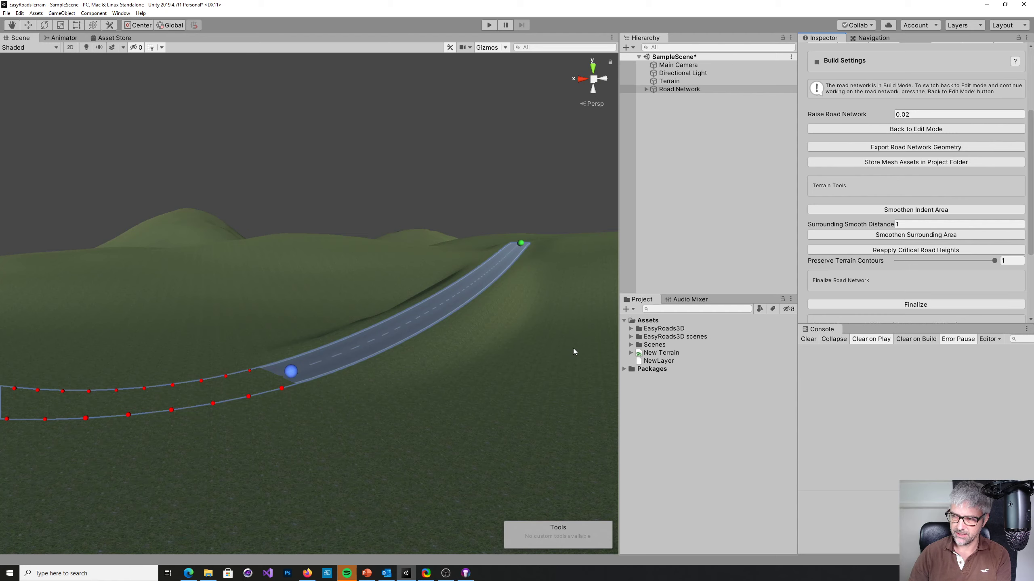
right_click_drag(569, 349, 550, 425)
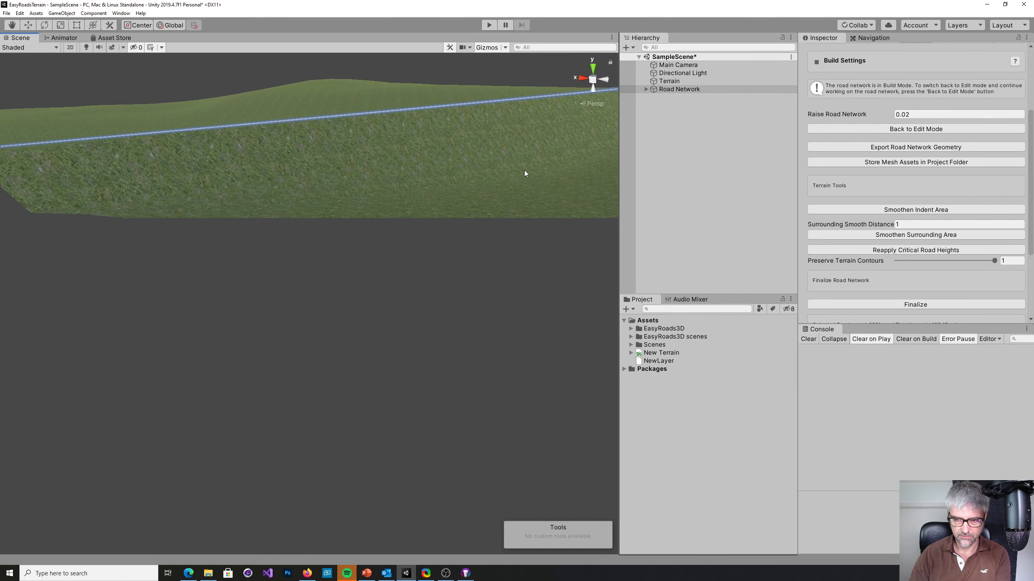
right_click_drag(524, 173, 501, 186)
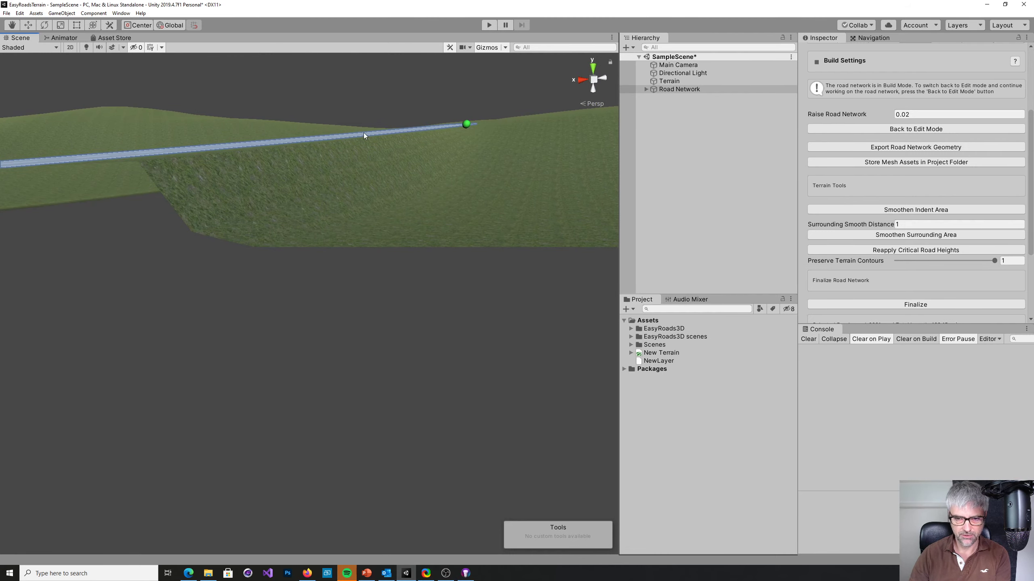
right_click_drag(363, 132, 518, 179)
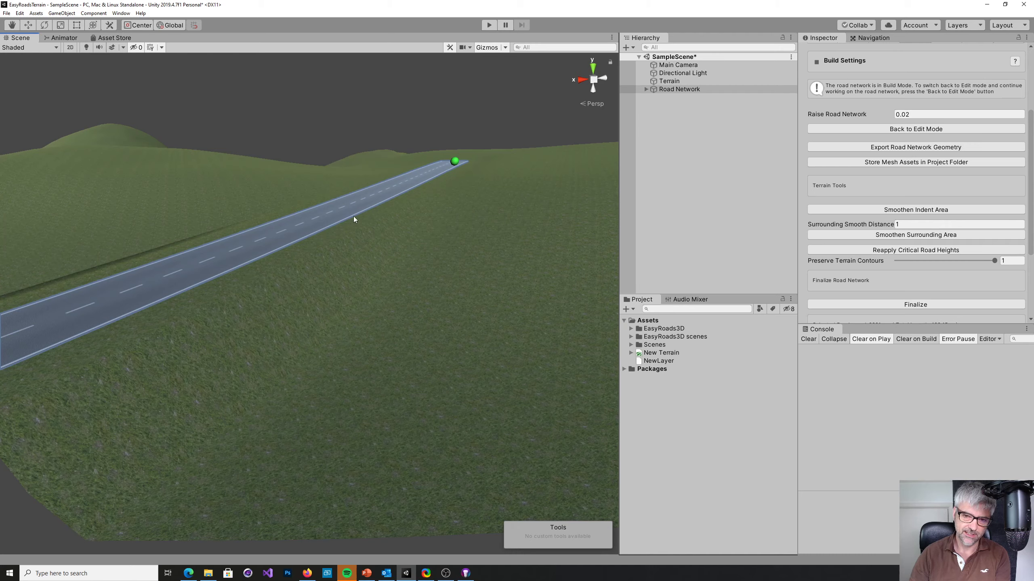
right_click_drag(234, 252, 492, 382)
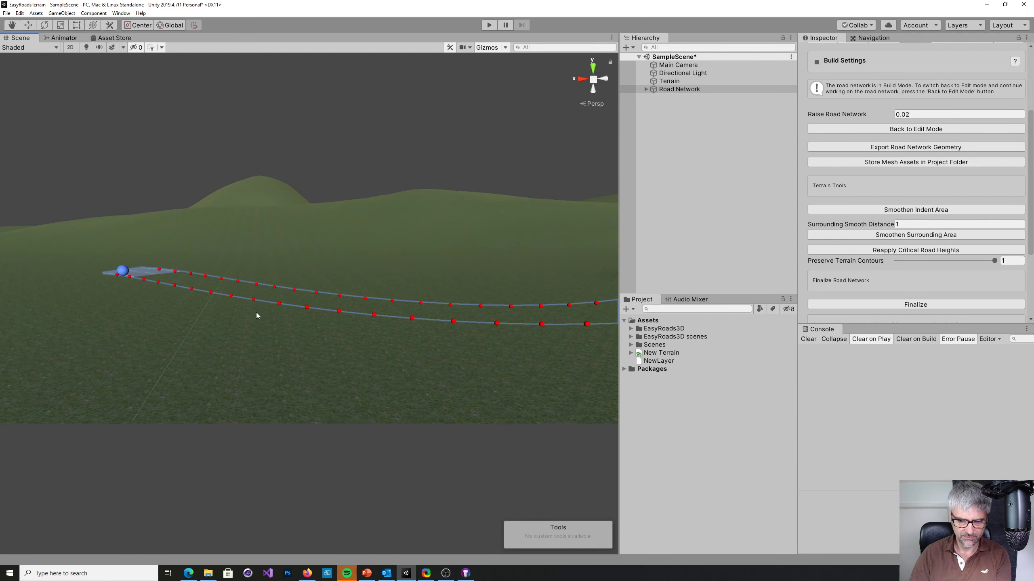
right_click_drag(425, 352, 397, 351)
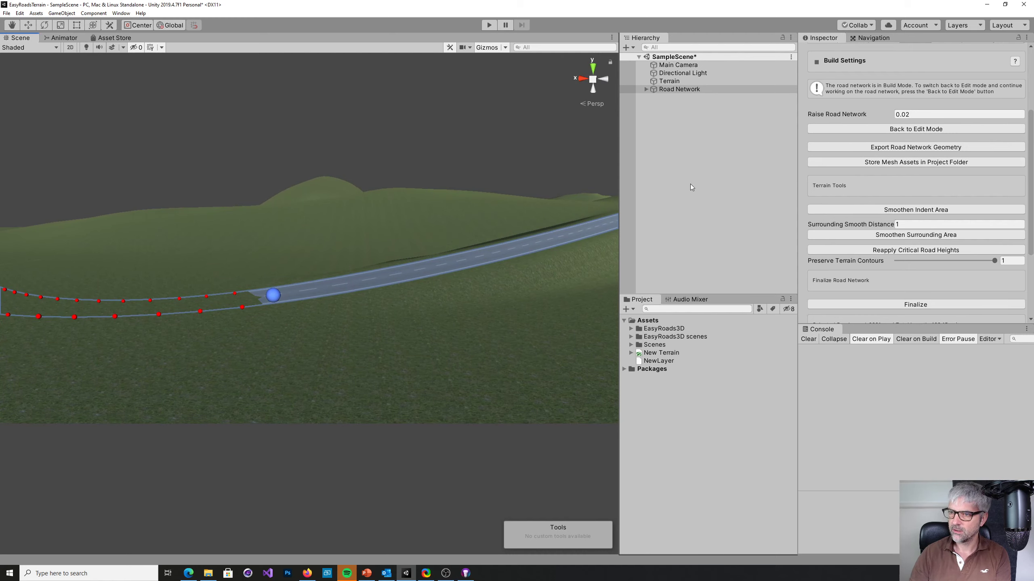
- Browse the Road Network's child objects, then switch the network back to Edit Mode
left_click(668, 88)
left_click(645, 89)
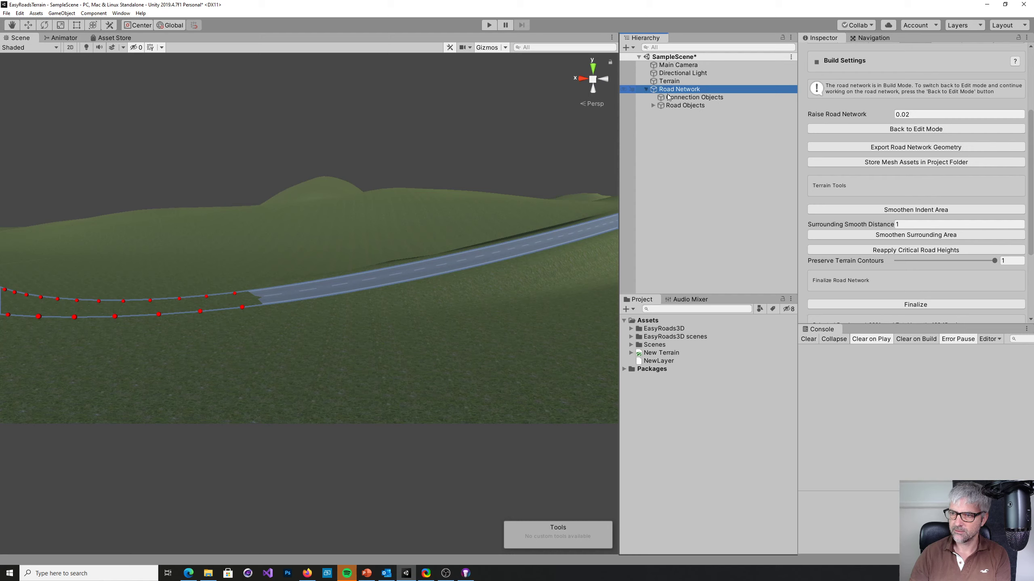
left_click(681, 98)
left_click(681, 92)
left_click(679, 105)
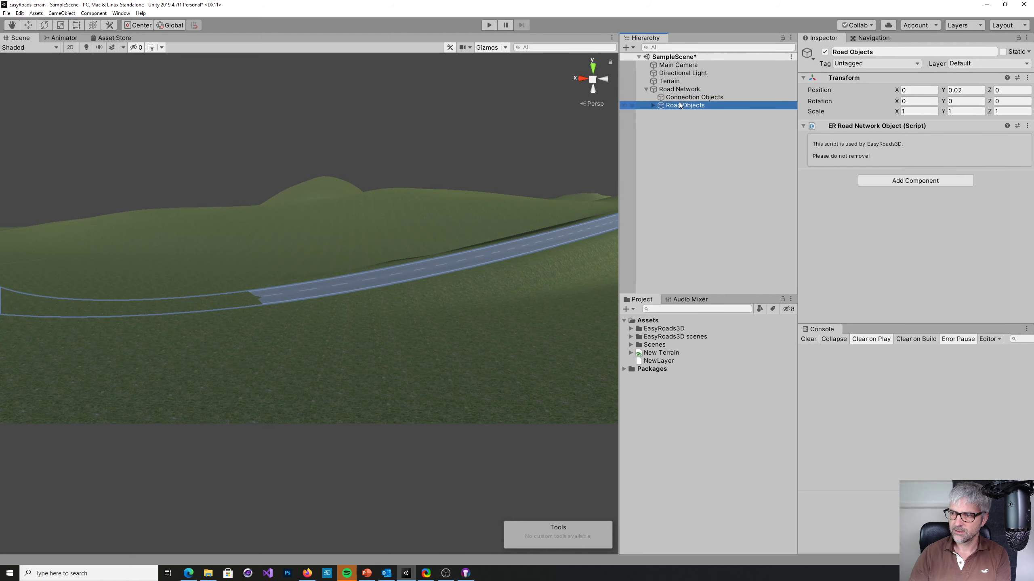
left_click(680, 97)
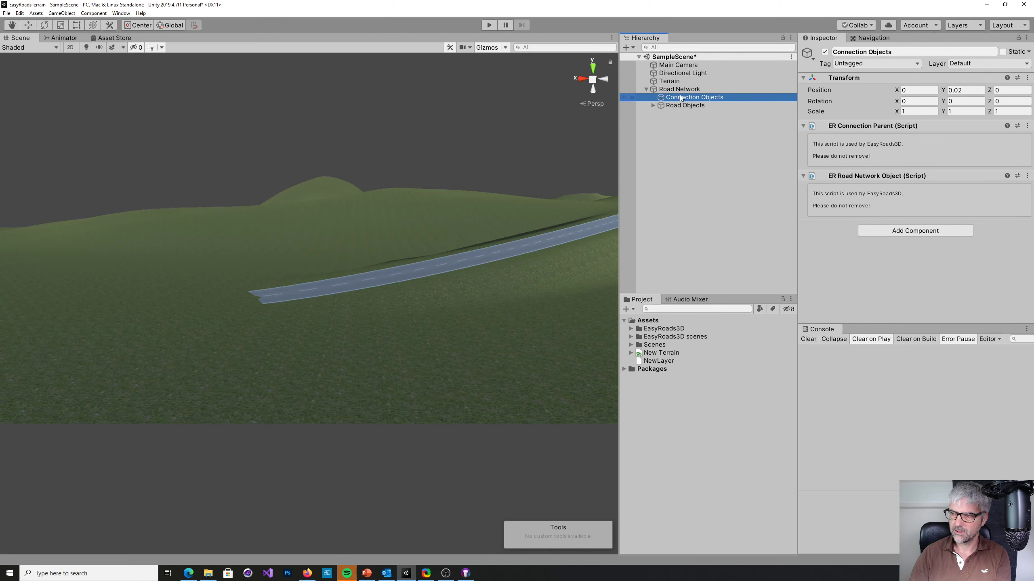
left_click(677, 90)
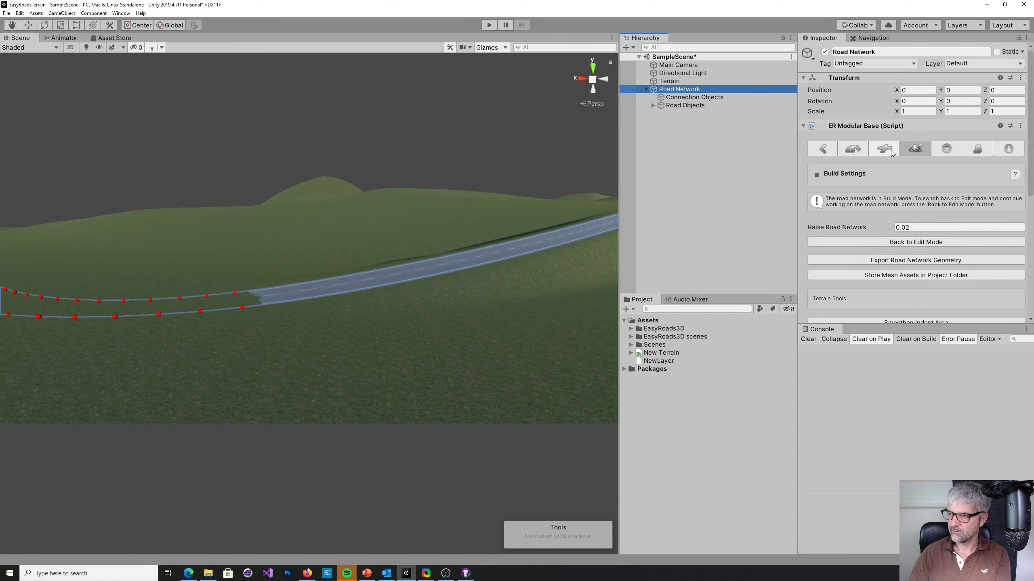
left_click(893, 243)
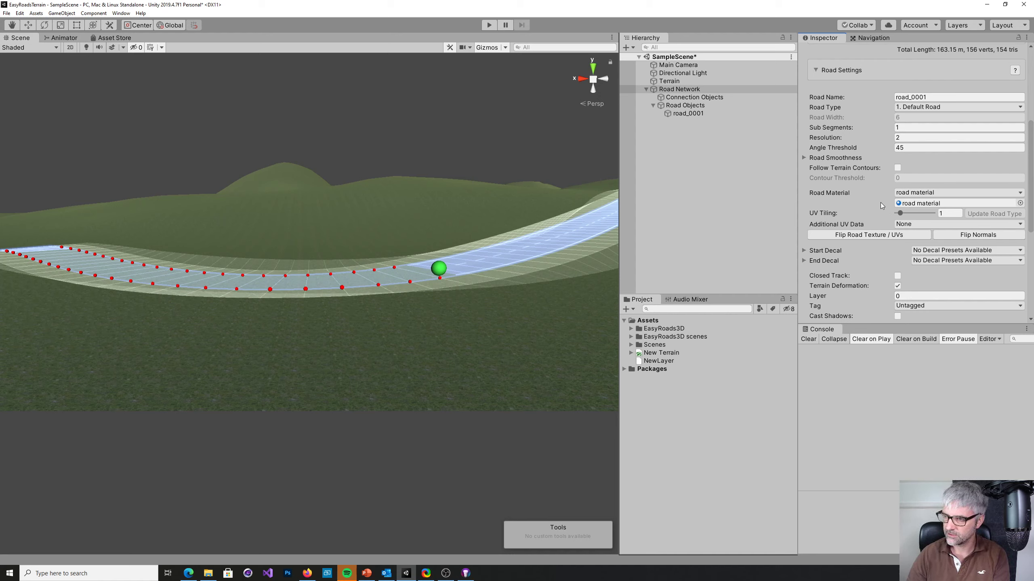
- Expand Add Shape to Terrain Splatmap and view marker 2 of 3's indent and surrounding settings
scroll(880, 202, "down", 4)
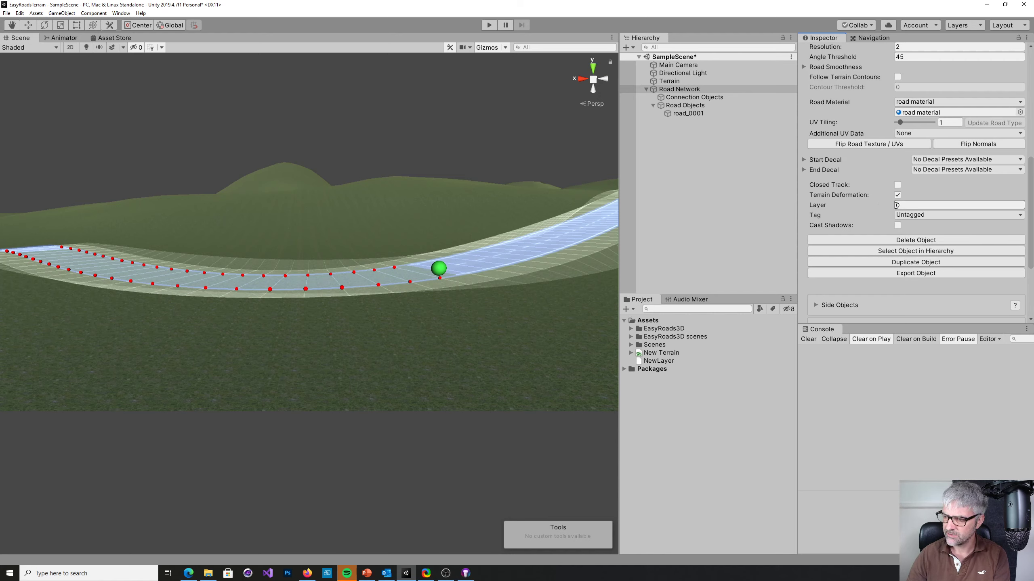
scroll(880, 202, "down", 4)
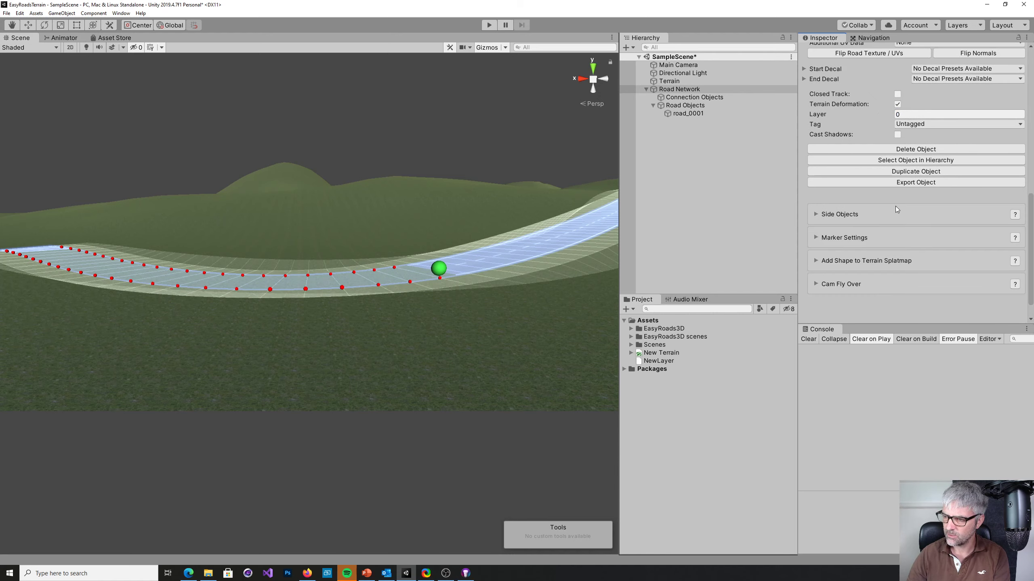
left_click(815, 261)
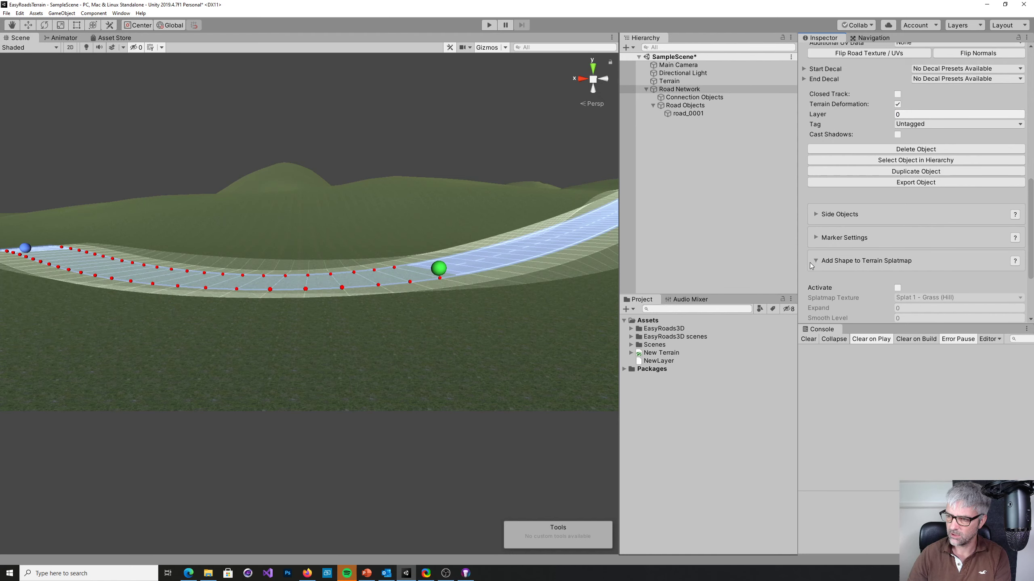
scroll(869, 270, "down", 5)
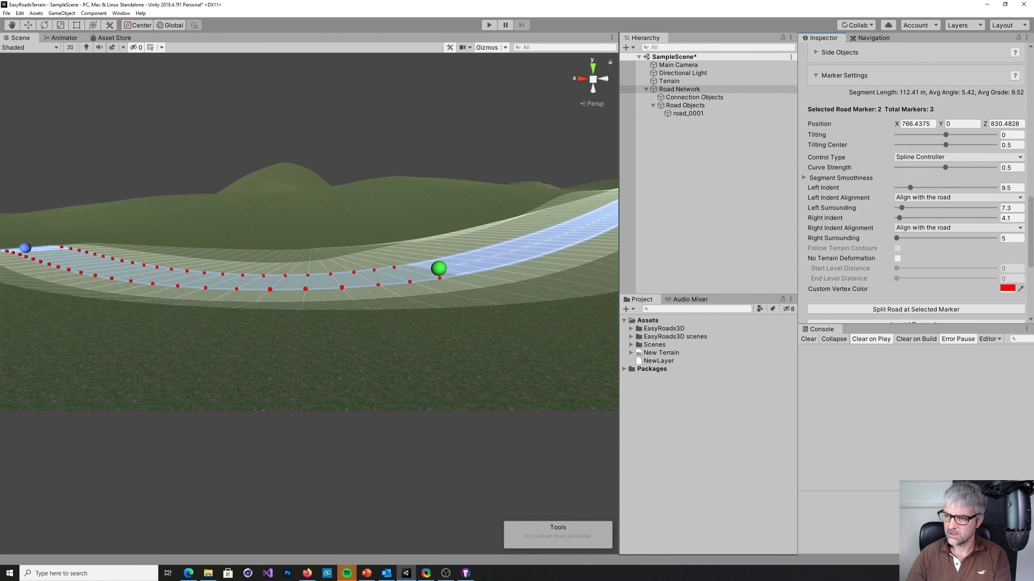
scroll(932, 240, "down", 2)
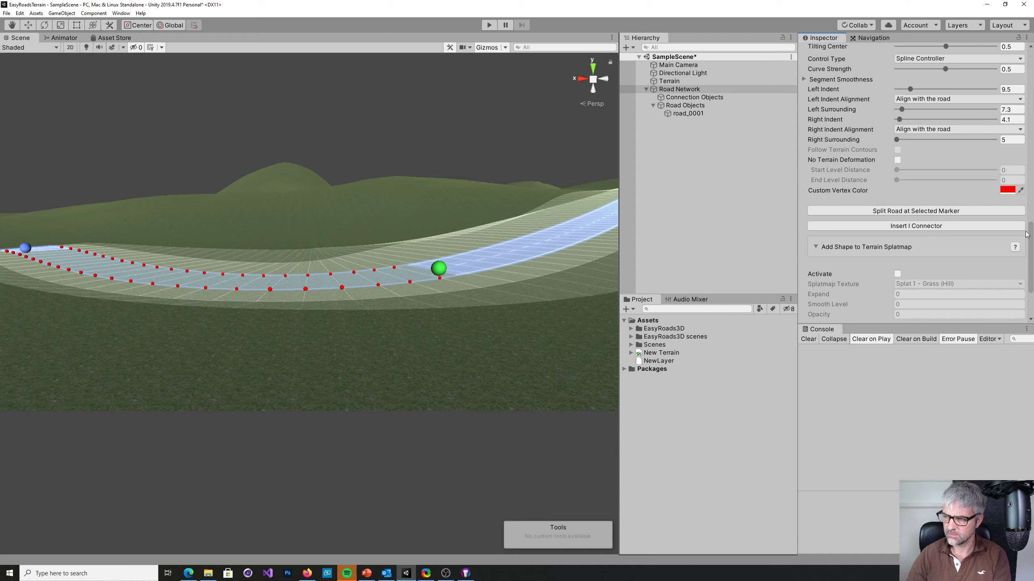
left_click_drag(1031, 235, 1031, 222)
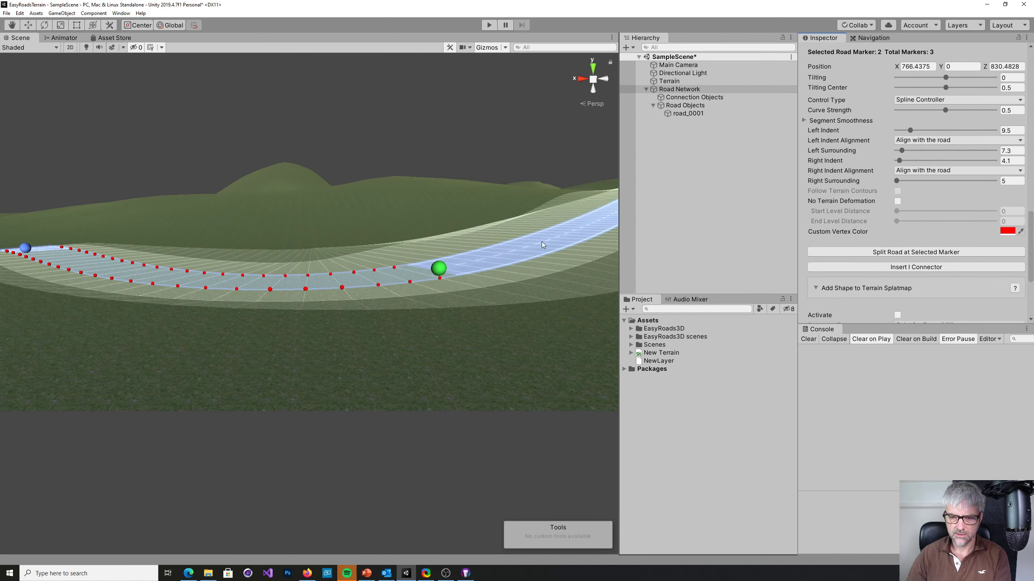
- Raise the green marker and the left-end marker upward, then reselect Road Network
left_click(272, 290)
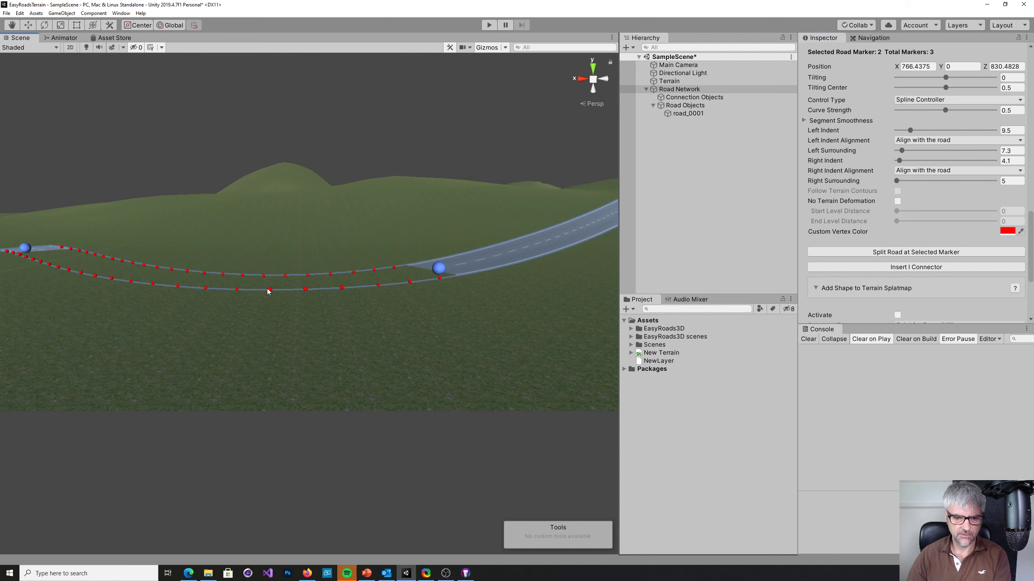
left_click(440, 269)
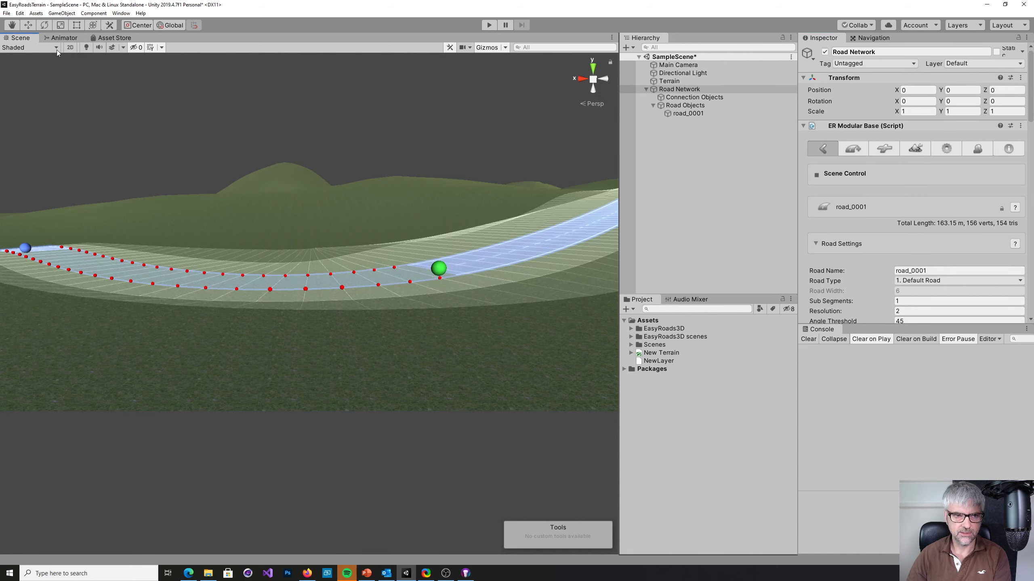
left_click(28, 25)
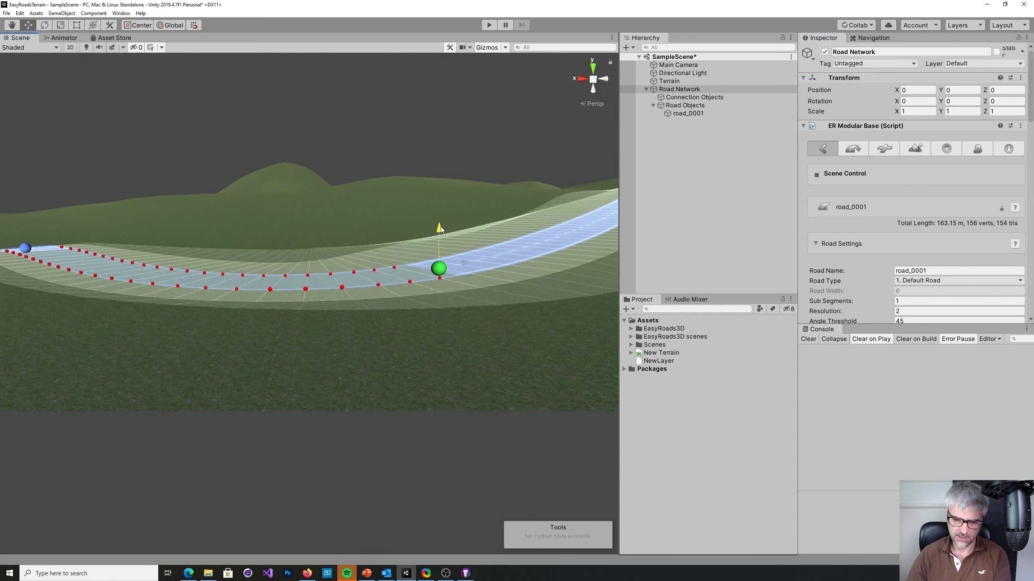
left_click_drag(441, 227, 444, 219)
left_click(30, 248)
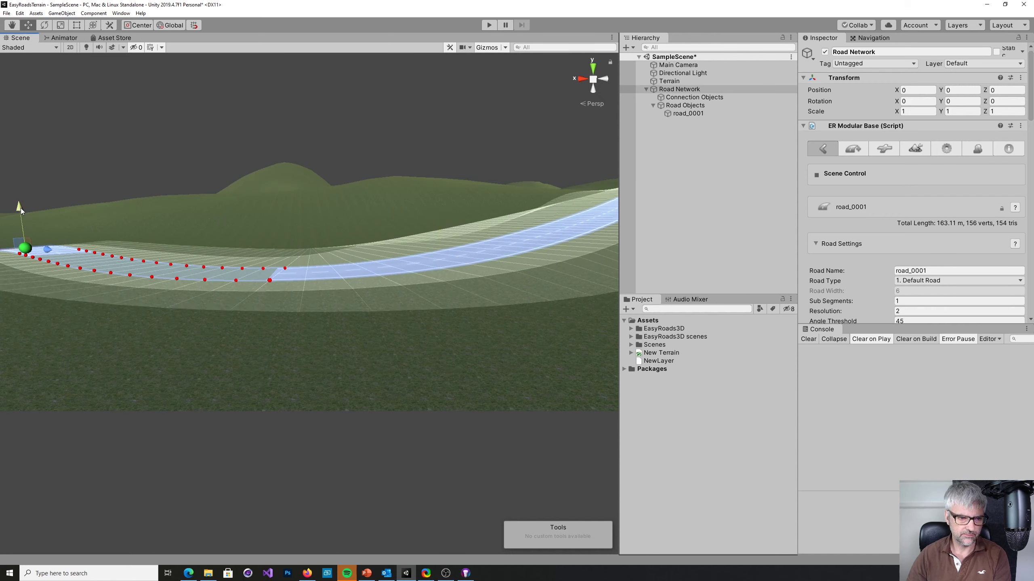
left_click_drag(20, 207, 22, 200)
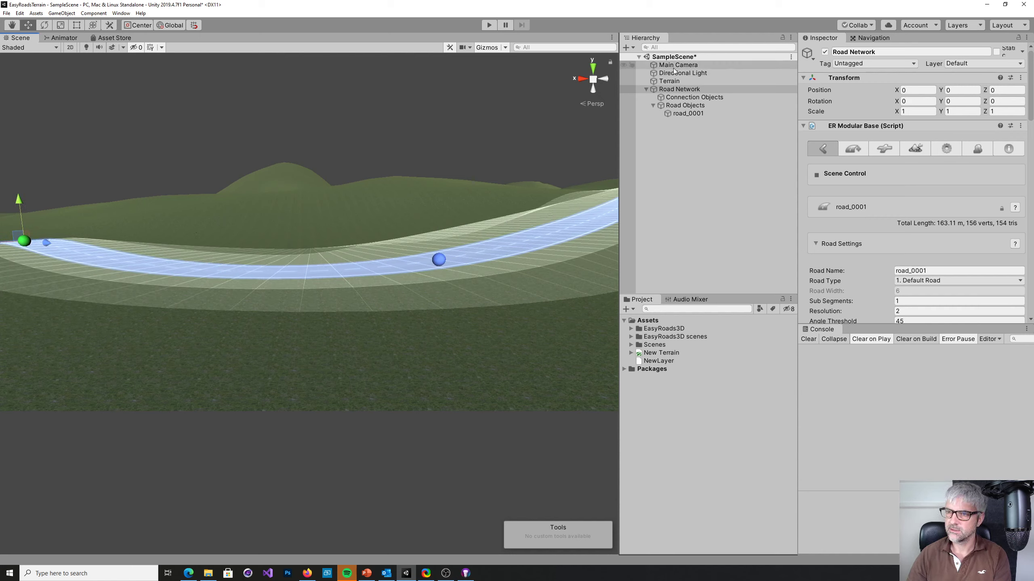
left_click(681, 90)
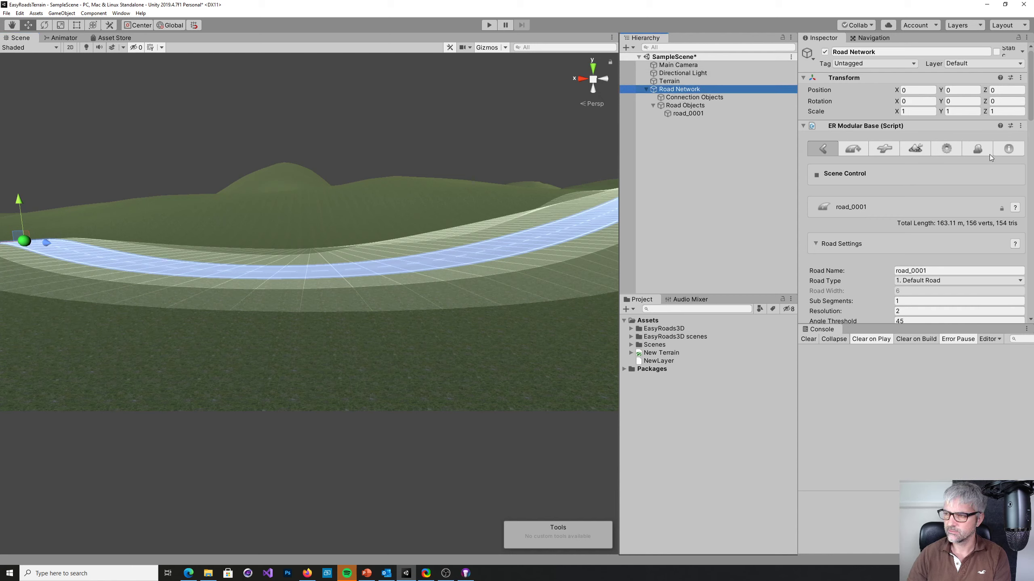
- Rebuild the terrain to the reshaped road with Build Terrain(s)
left_click(916, 148)
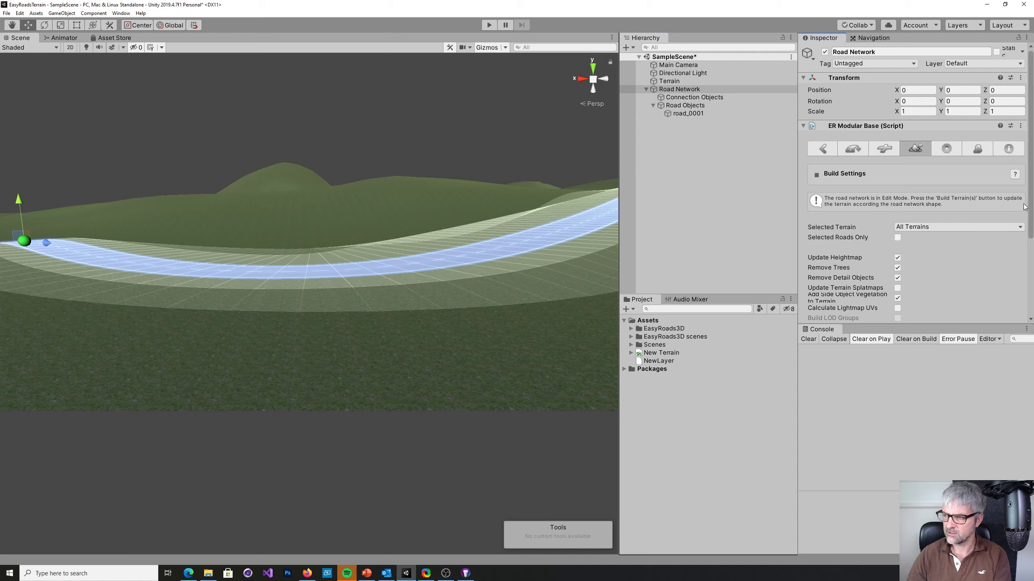
left_click_drag(1030, 207, 1031, 271)
left_click(914, 243)
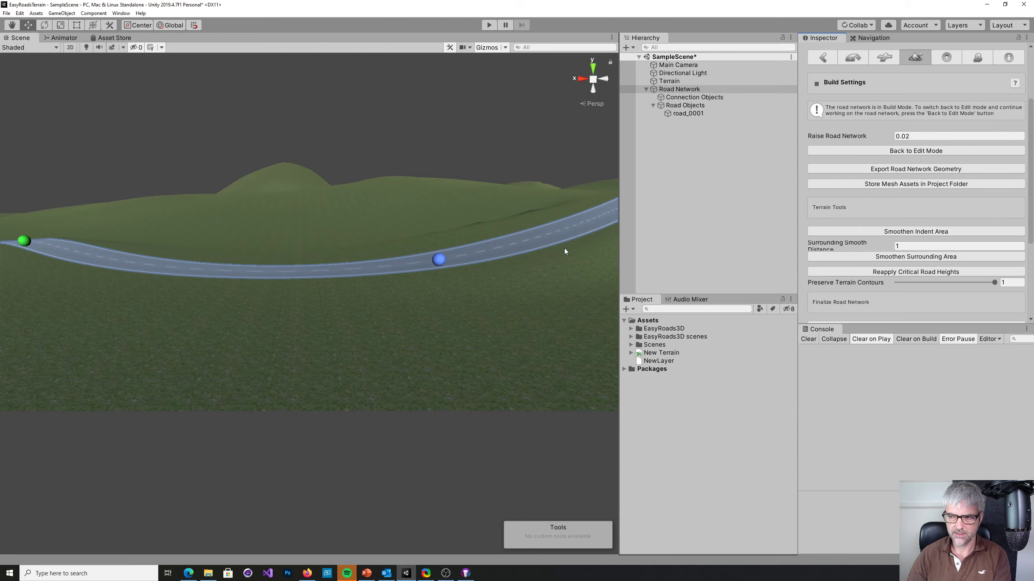
- Orbit around the road at terrain level to check the deformed ground
left_click_drag(581, 293, 542, 272, "alt")
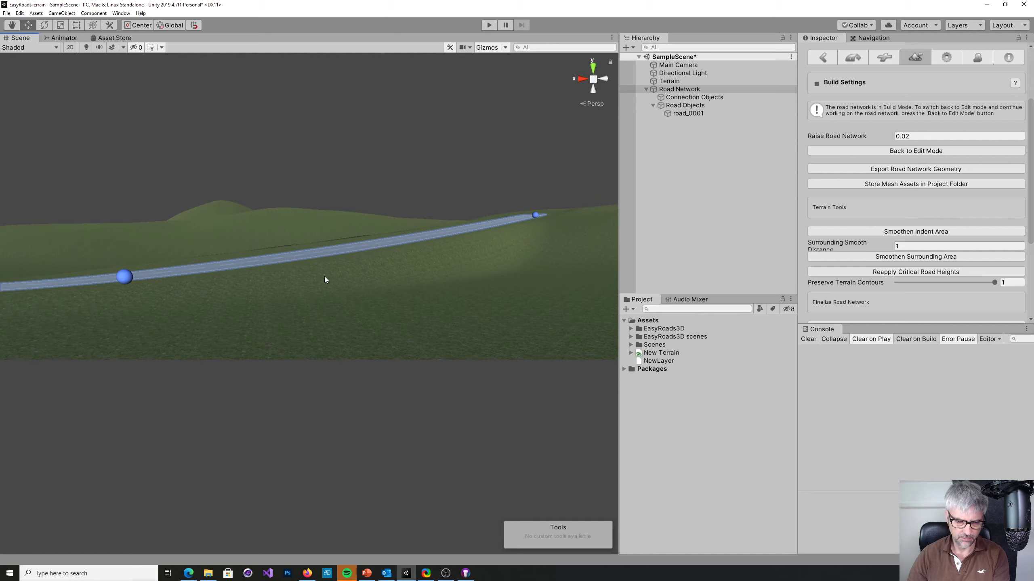
left_click_drag(418, 292, 549, 330, "alt")
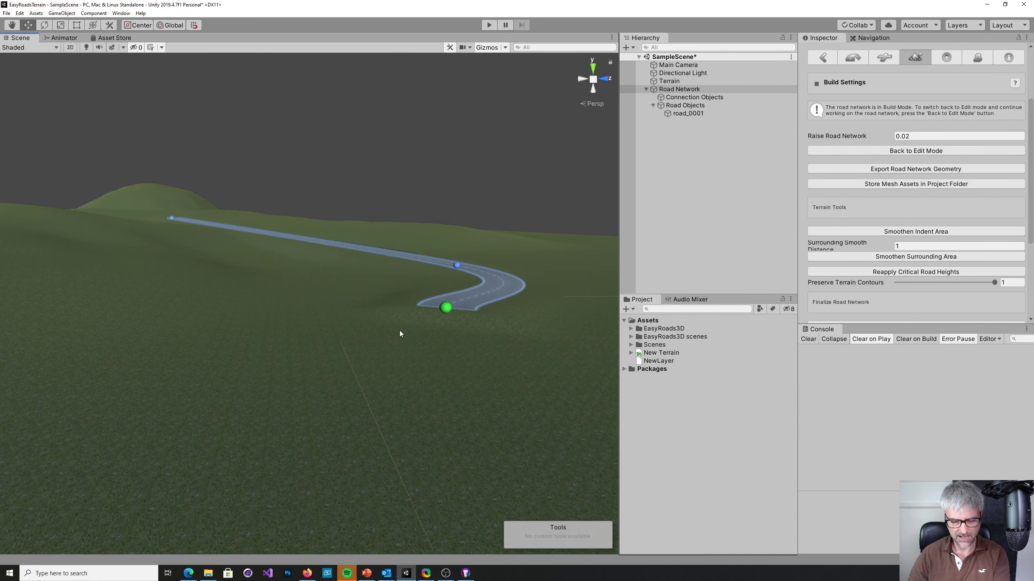
left_click_drag(492, 316, 271, 333, "alt")
left_click_drag(181, 326, 523, 368, "alt")
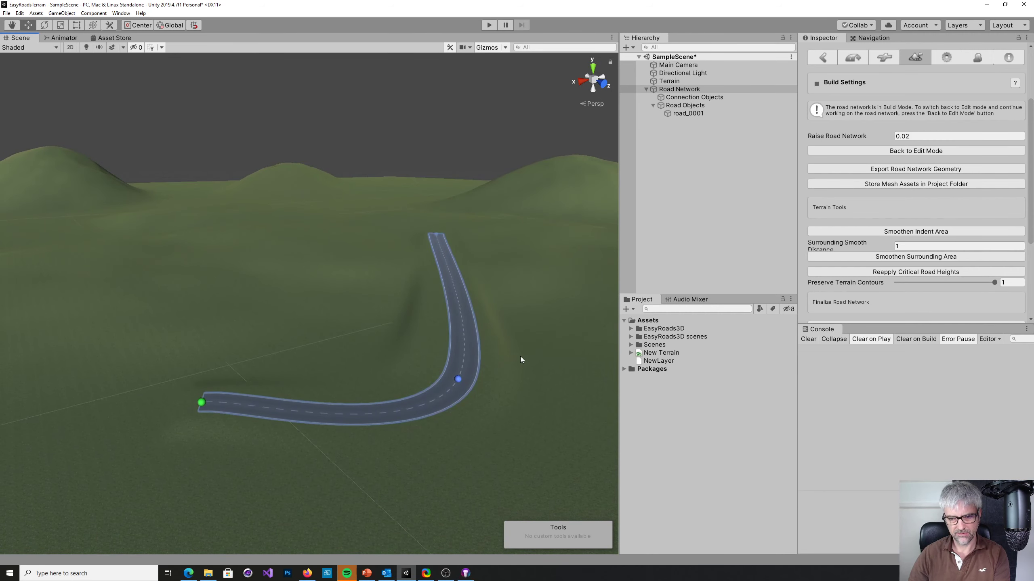
- Return to Edit Mode and undo the marker edits until road_0001 measures 163.15 m again
left_click(896, 152)
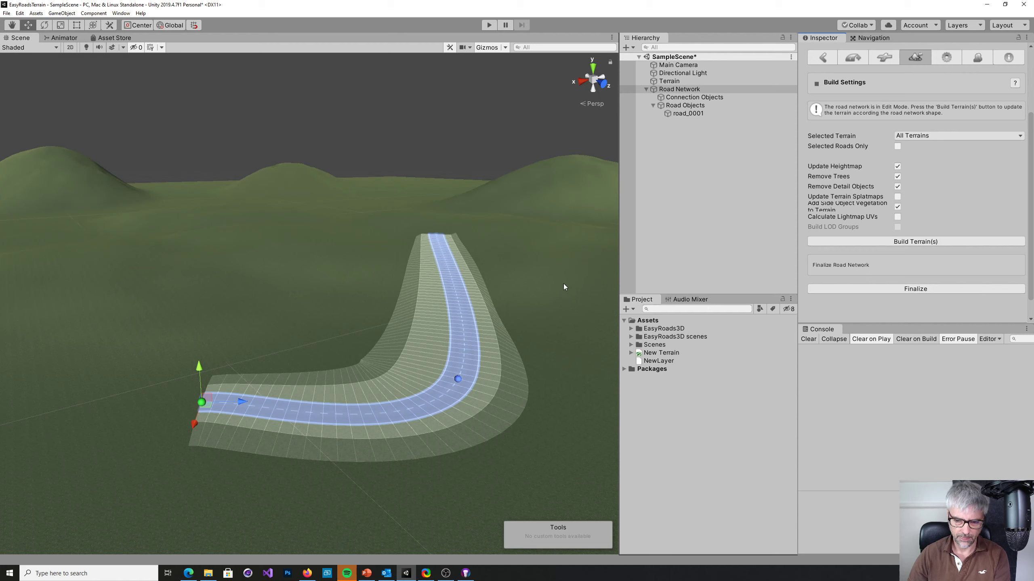
key("ctrl+z")
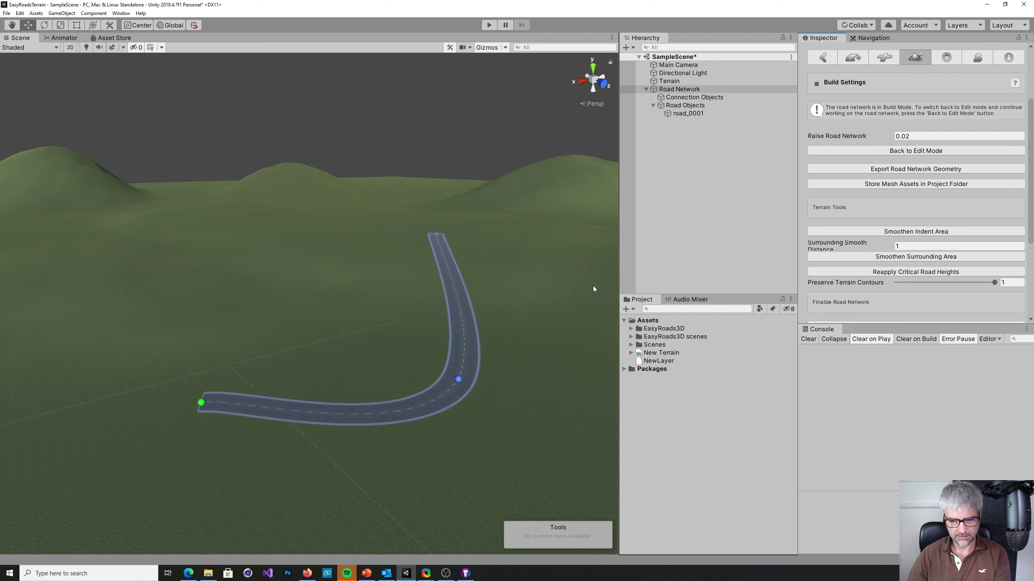
left_click(912, 152)
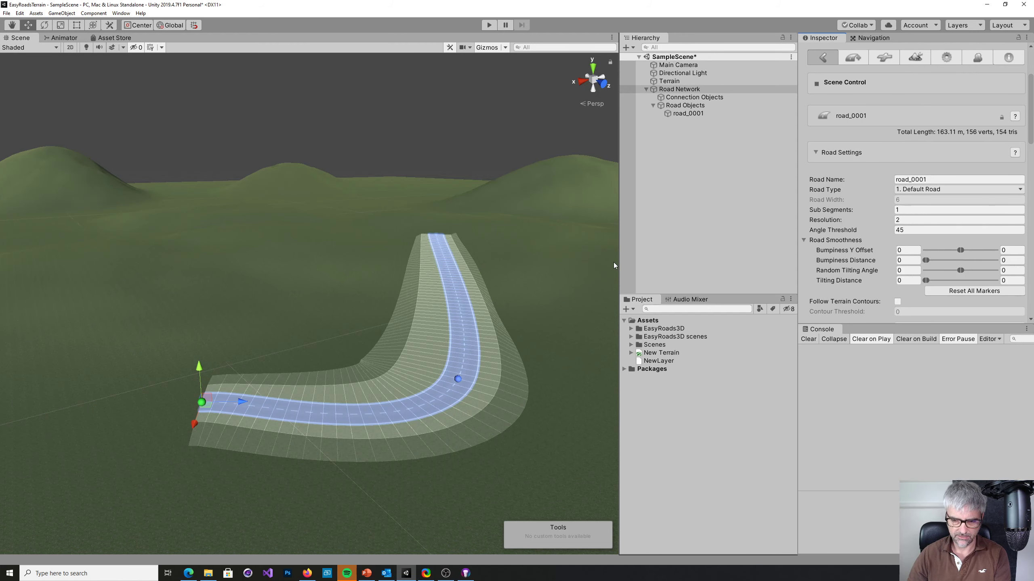
key("ctrl+z")
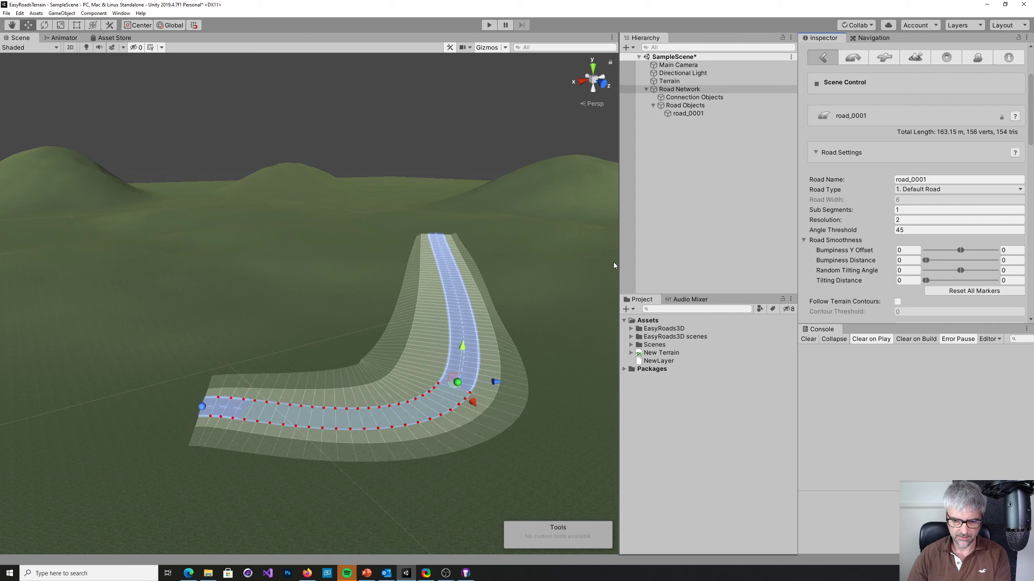
key("ctrl+z")
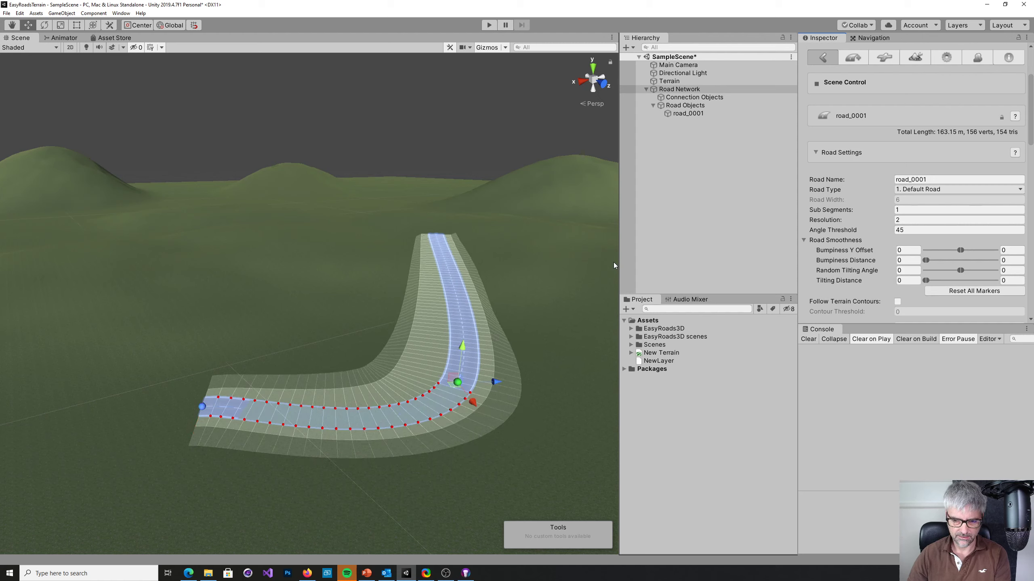
key("ctrl+z")
key("ctrl+z")
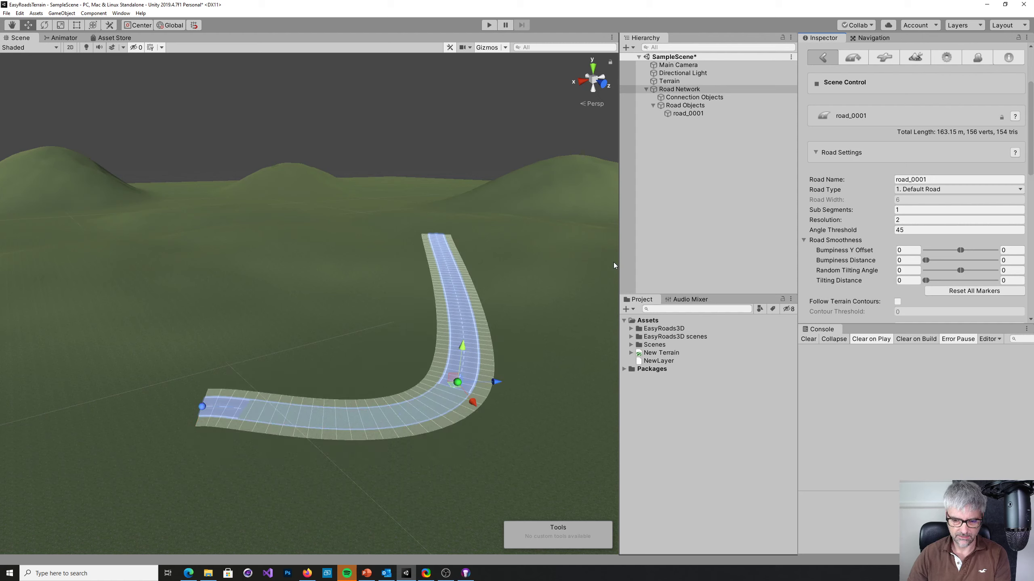
key("ctrl+z")
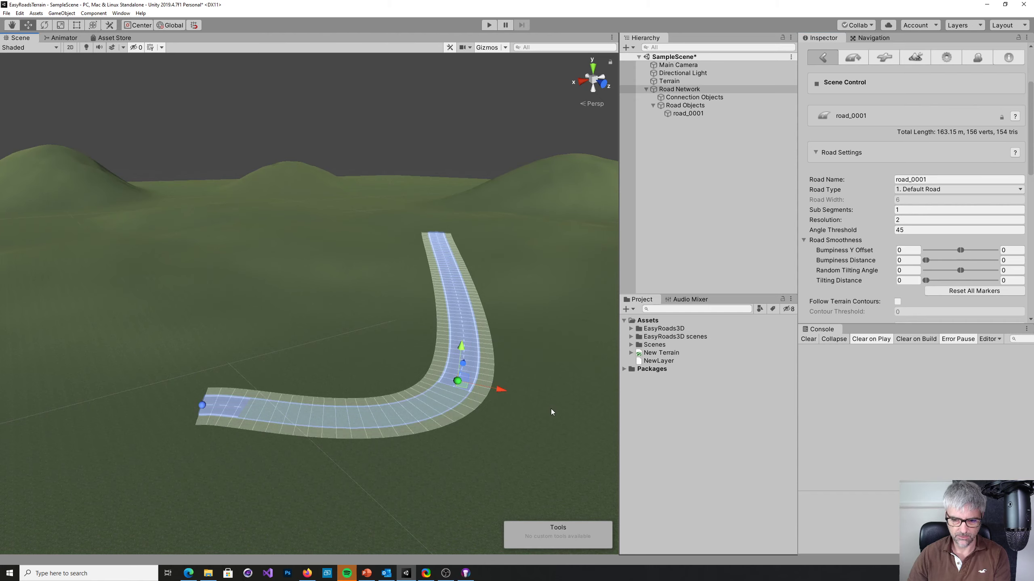
key("ctrl+z")
right_click_drag(551, 409, 506, 361)
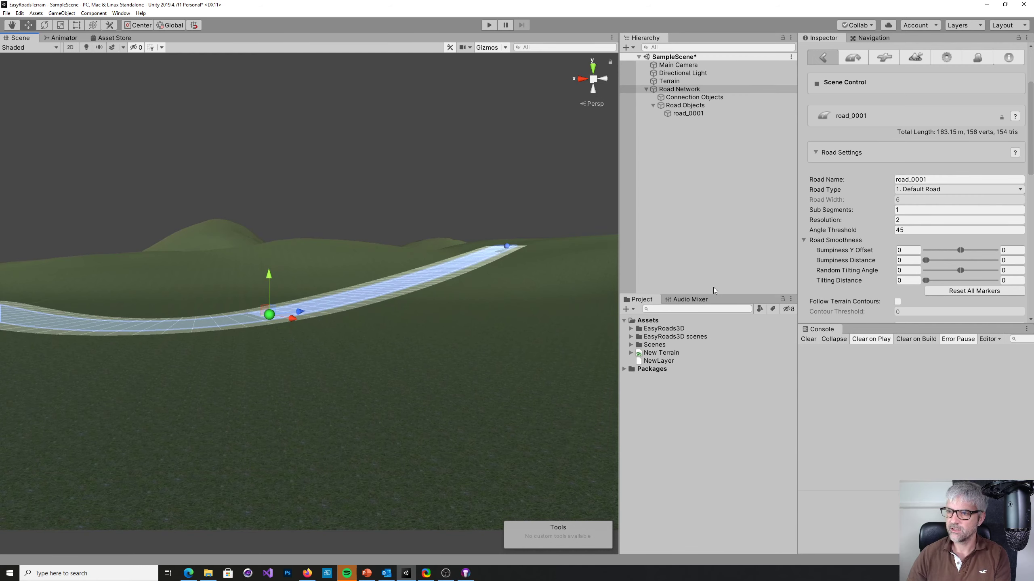
- Select Road Network and show its terrain build settings down to Build Terrain(s)
left_click(683, 98)
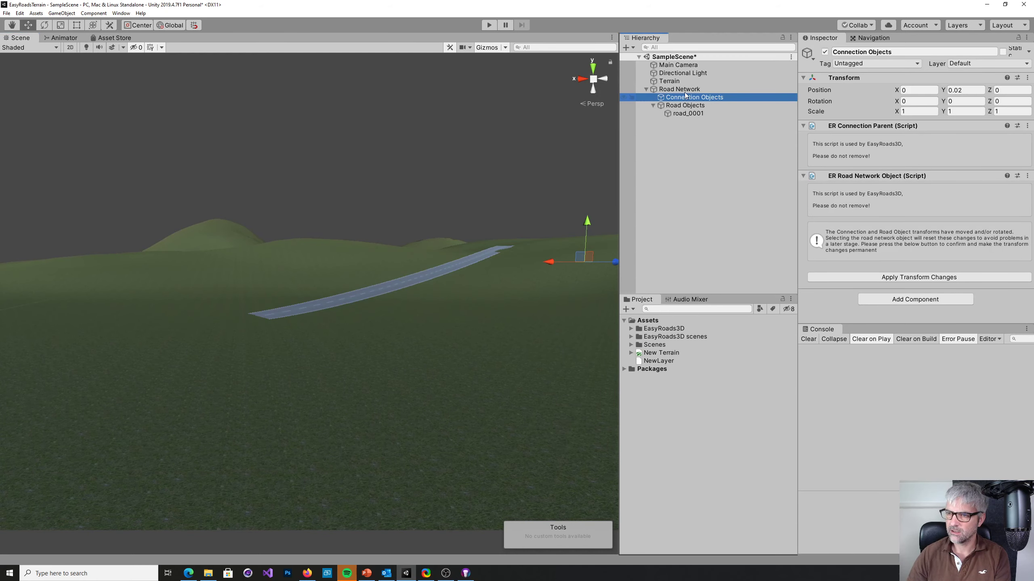
left_click(681, 89)
left_click(682, 104)
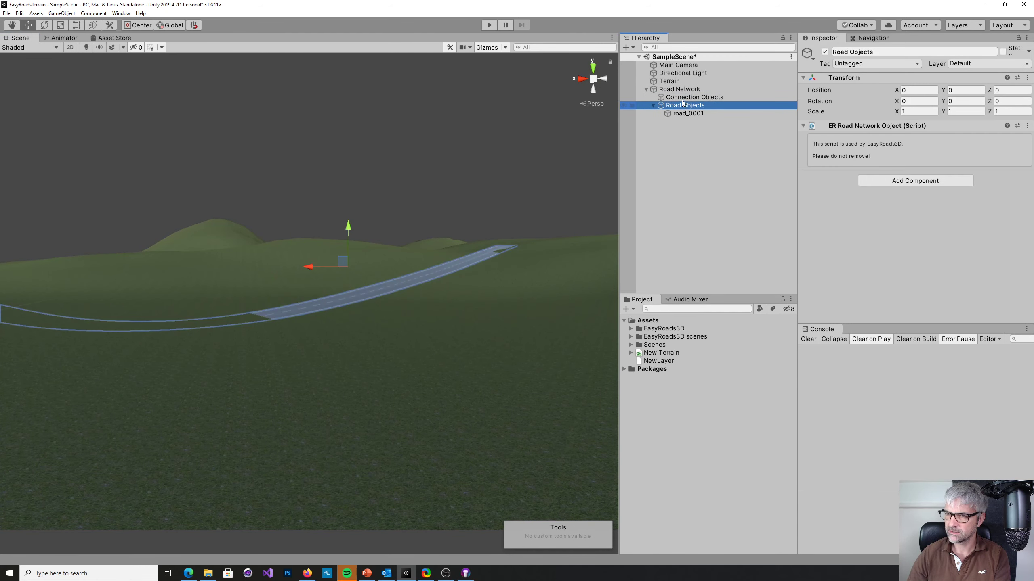
left_click(682, 100)
left_click(678, 114)
left_click(679, 100)
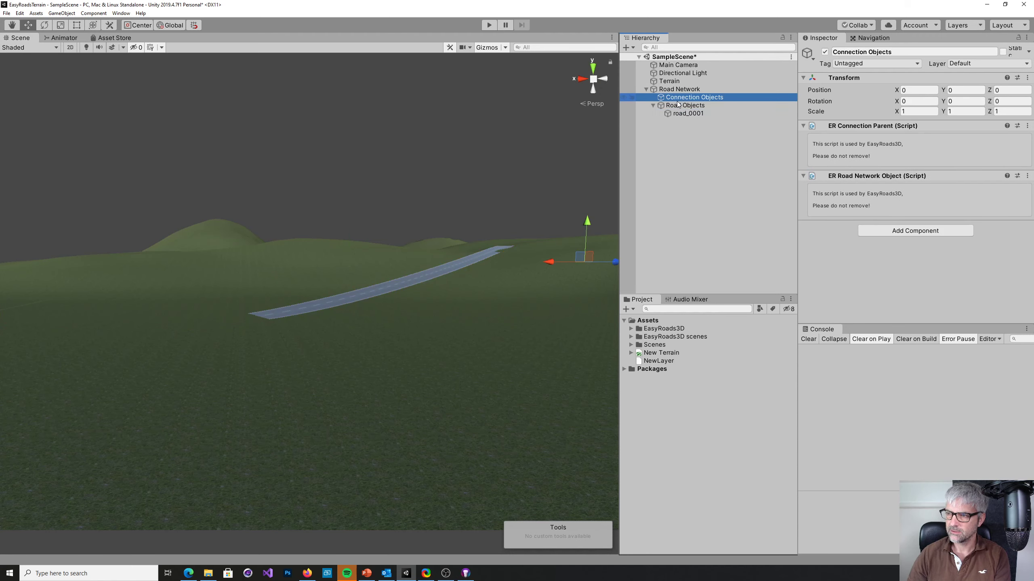
left_click(681, 89)
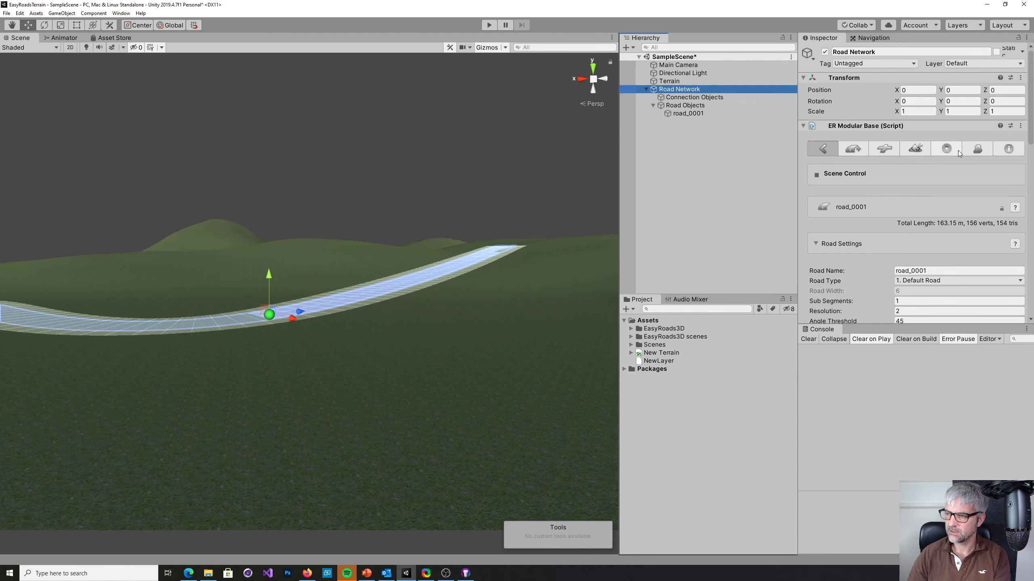
left_click(916, 150)
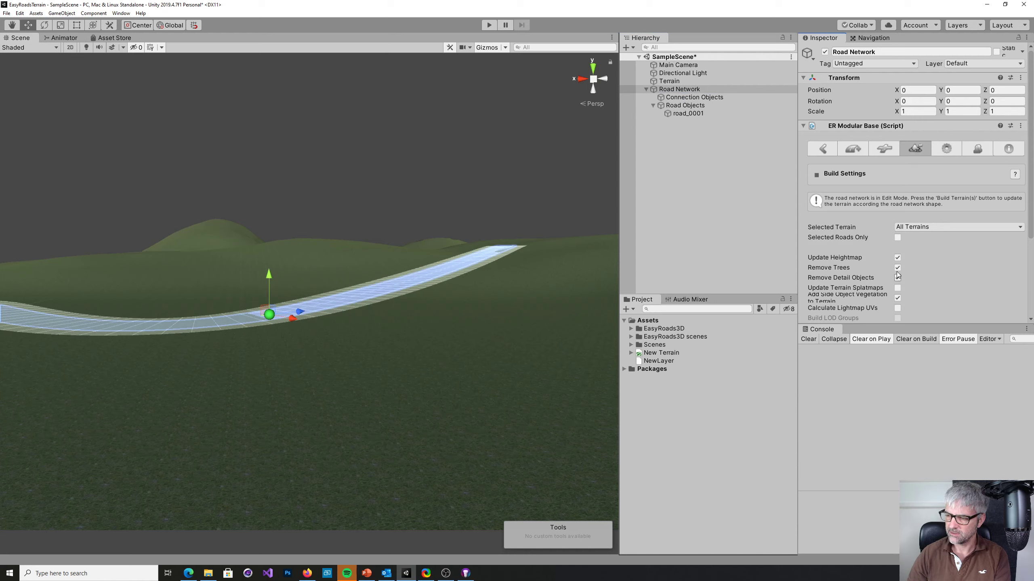
scroll(952, 294, "down", 3)
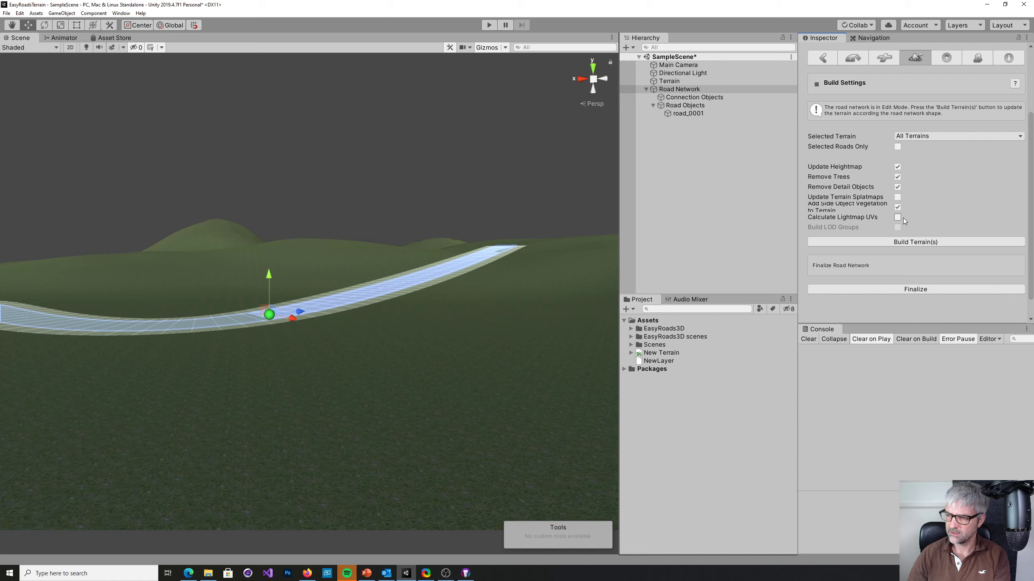
- Check the road_0001 object, reselect Road Network, and orbit the view around the road
left_click(680, 106)
left_click(677, 114)
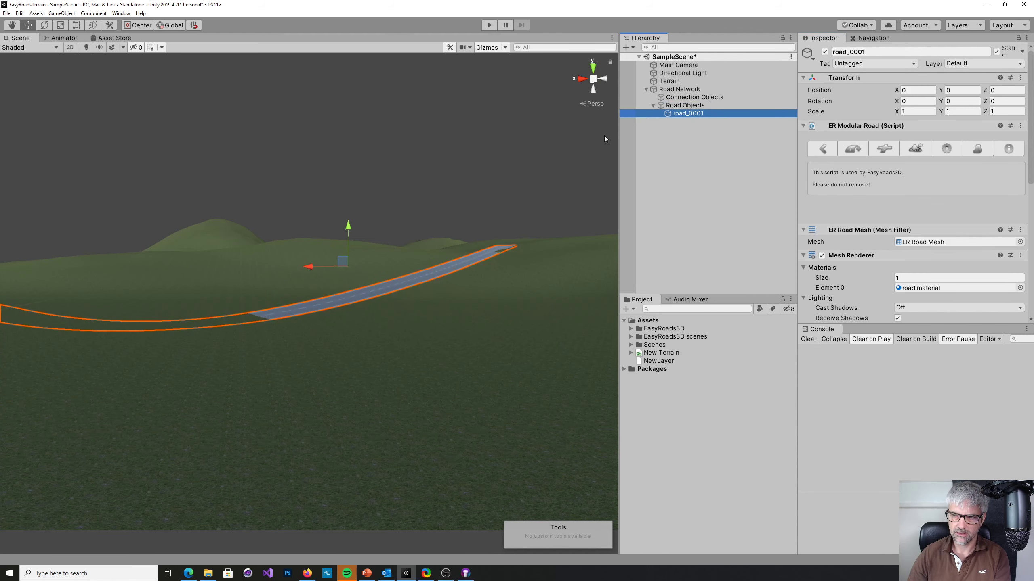
left_click(676, 98)
left_click(674, 90)
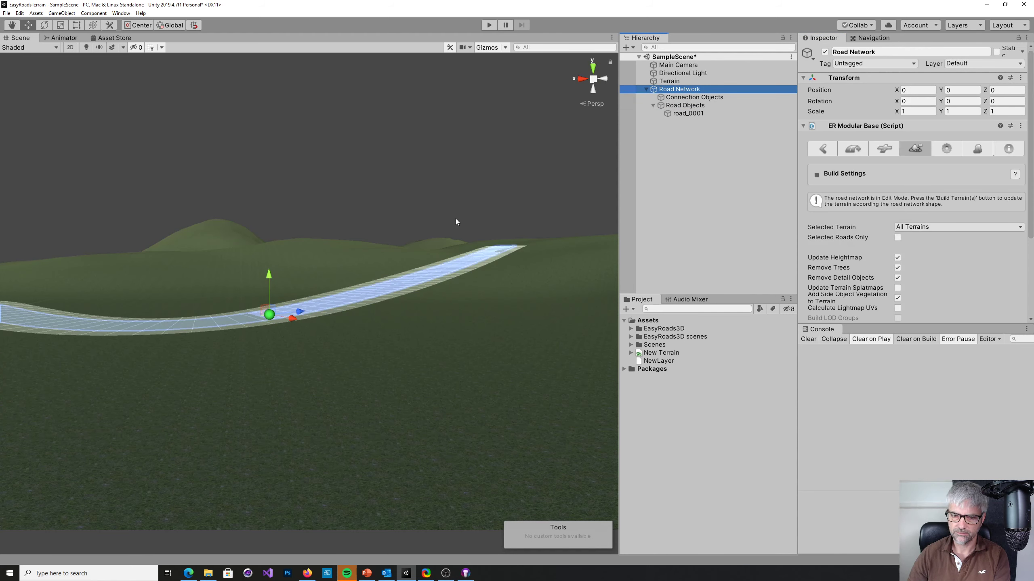
right_click_drag(436, 342, 390, 346)
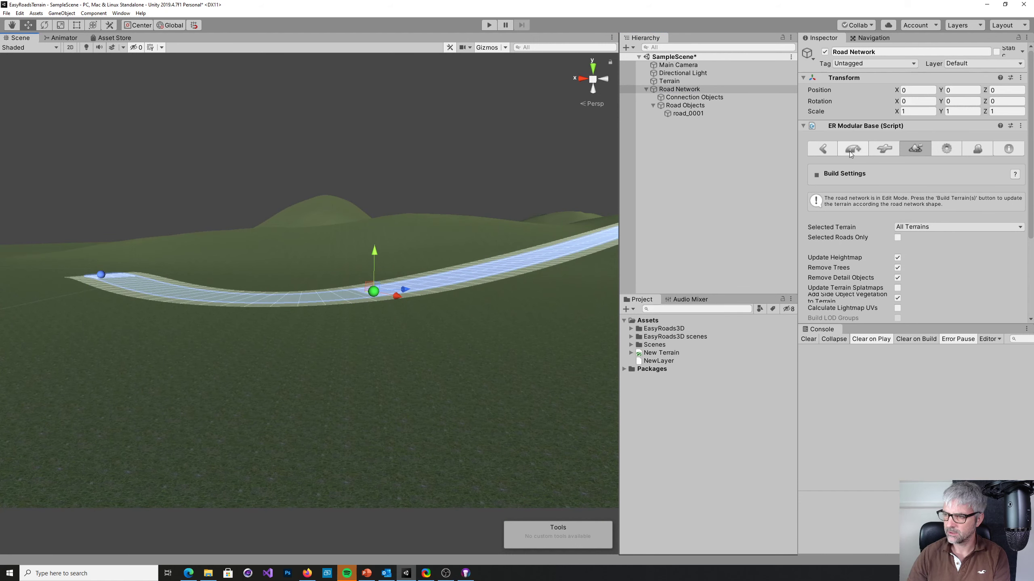
- Enable Follow Terrain Contours in road_0001's Road Settings
left_click(818, 152)
scroll(954, 250, "down", 3)
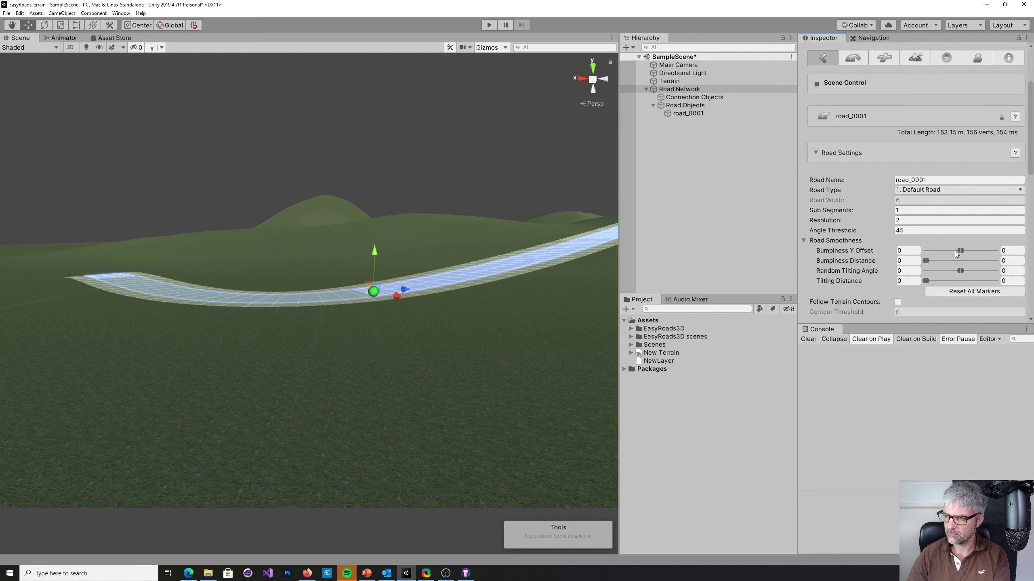
scroll(952, 245, "down", 3)
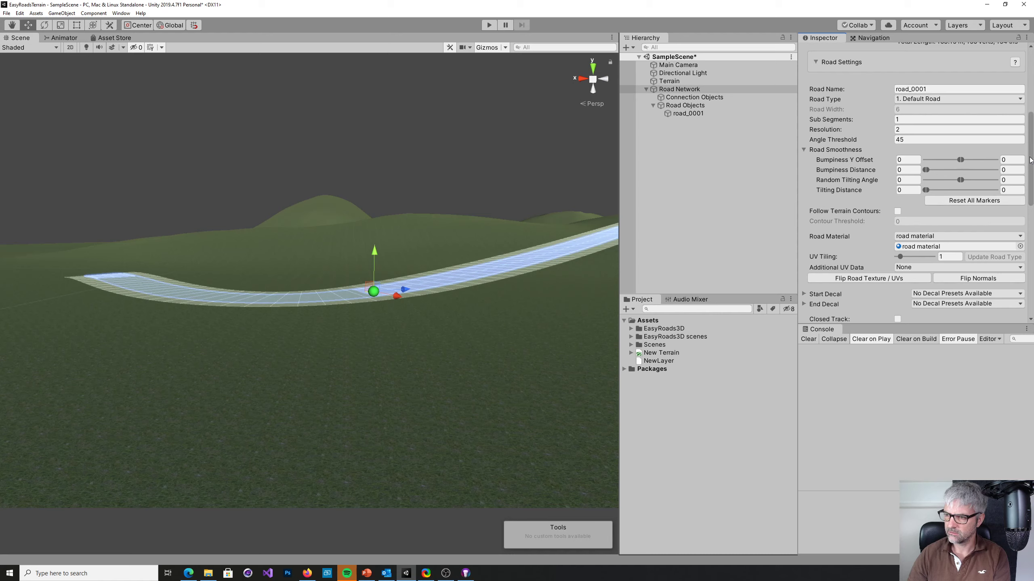
left_click(897, 212)
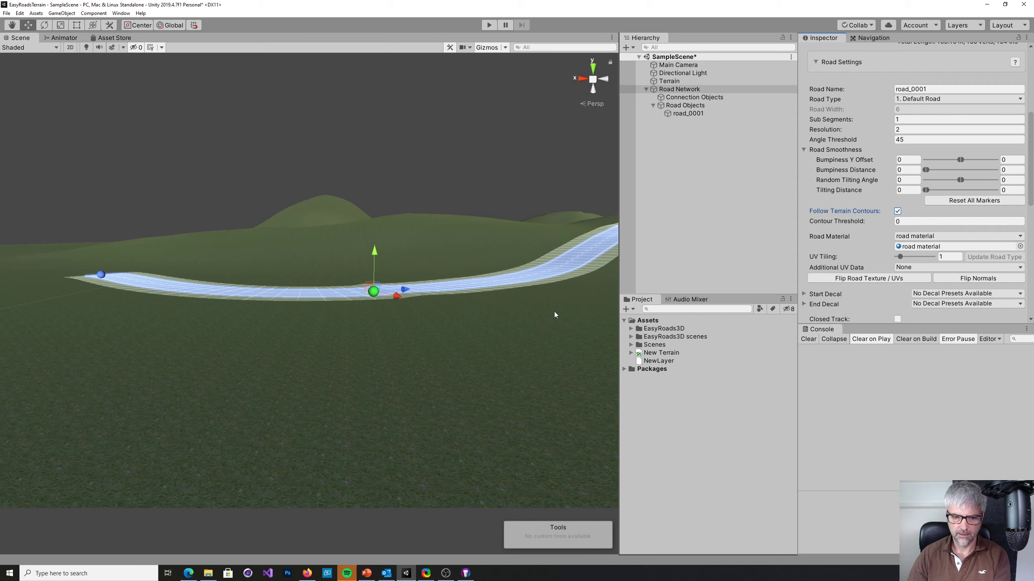
- Orbit and zoom around the scene to inspect the road bending over the hills
left_click_drag(554, 314, 355, 268, "alt")
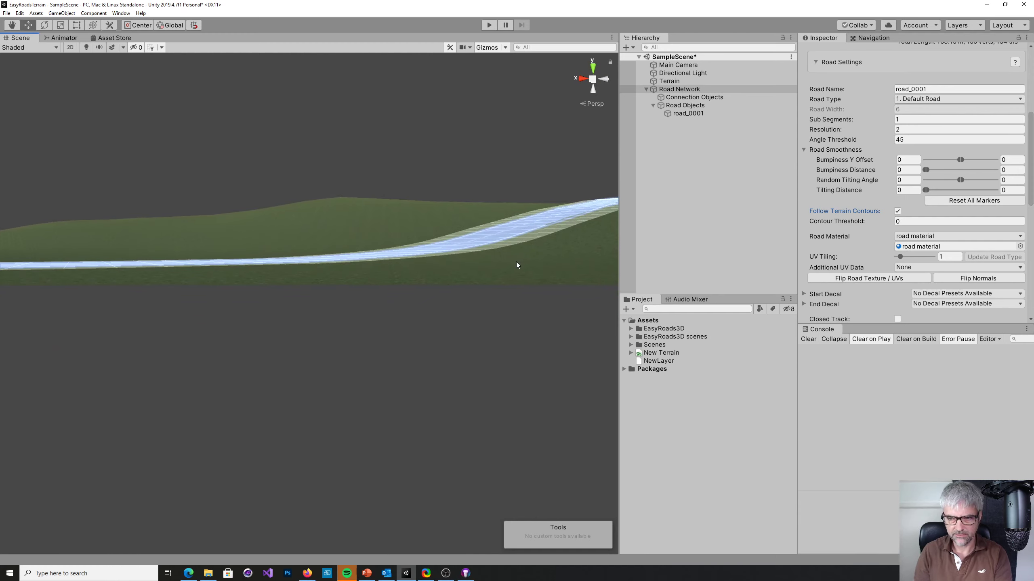
key("alt")
left_click_drag(498, 271, 457, 274, "alt")
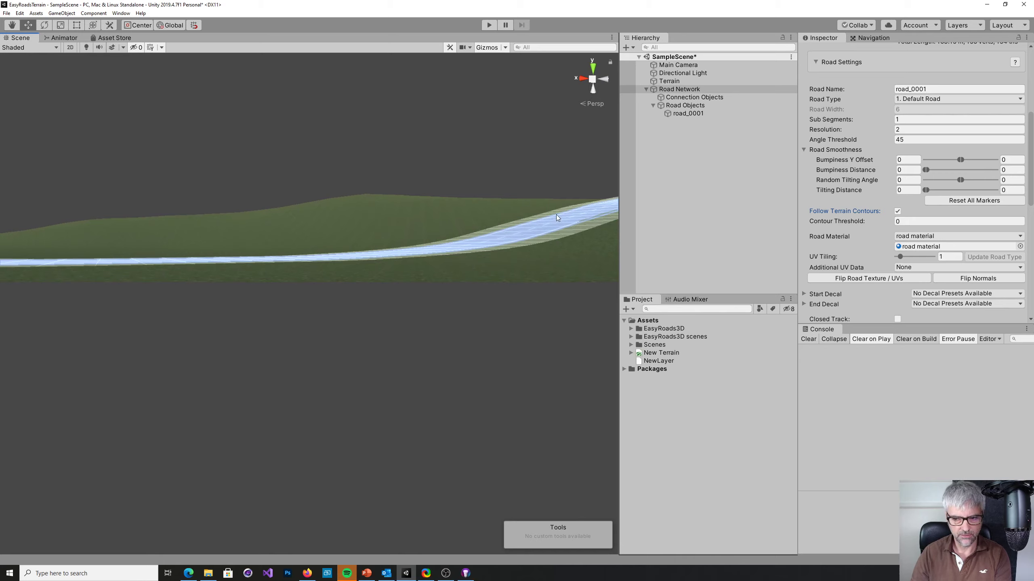
mouse_move(553, 227)
left_mouse_down("alt")
mouse_move(452, 259)
mouse_move(282, 254)
mouse_move(376, 286)
mouse_move(628, 254)
mouse_move(673, 279)
mouse_move(743, 271)
mouse_move(425, 302)
mouse_move(505, 308)
left_mouse_up("alt")
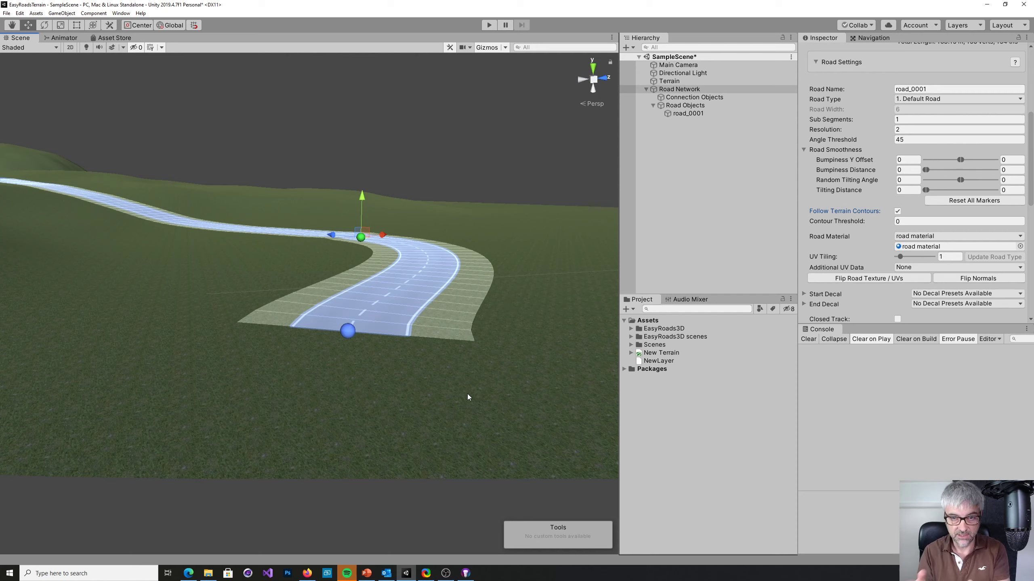
left_click_drag(464, 412, 118, 350, "alt")
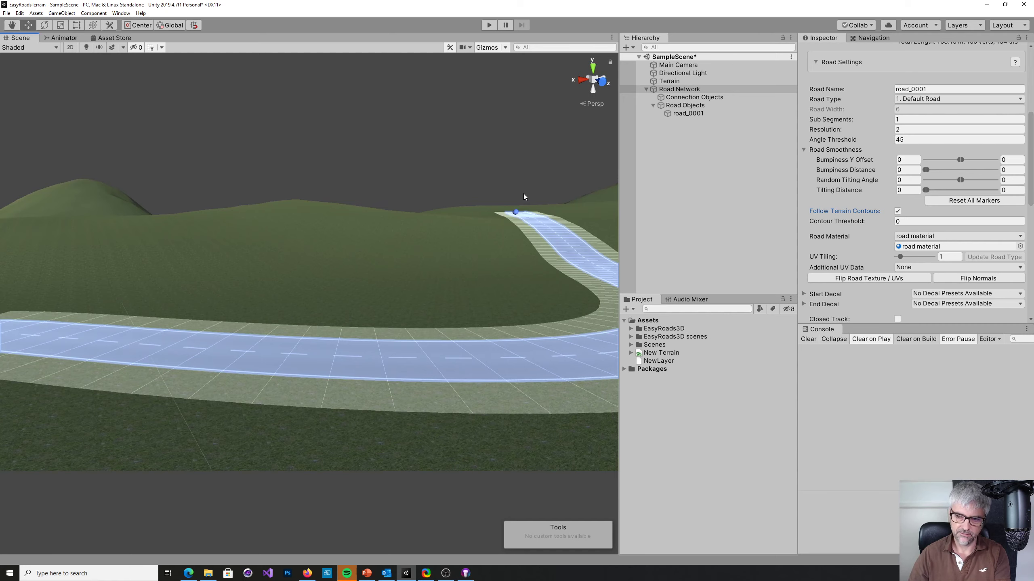
left_click_drag(562, 317, 298, 416, "alt")
scroll(298, 417, "up", 3)
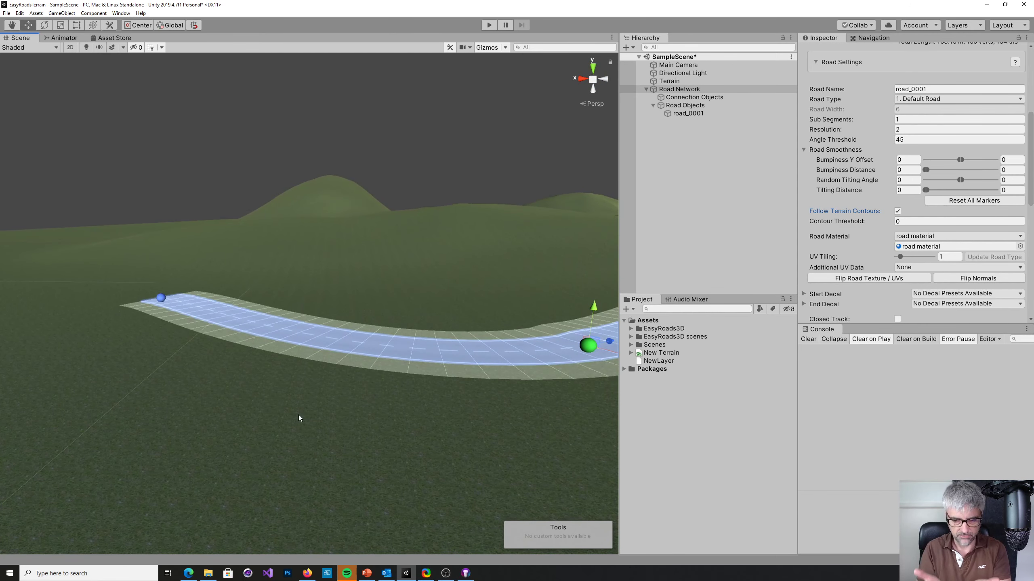
scroll(226, 457, "up", 5)
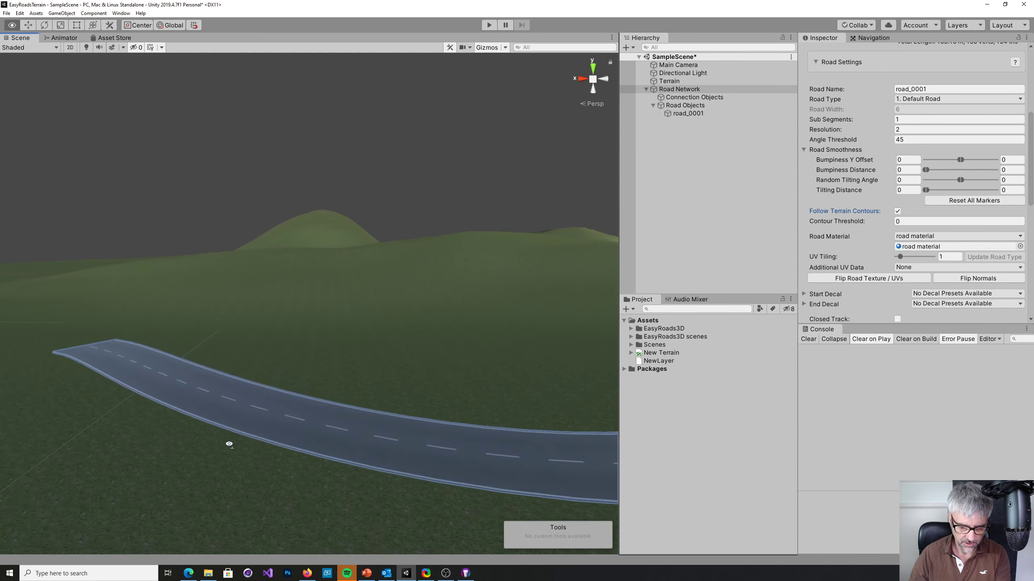
left_click_drag(215, 465, 382, 471, "alt")
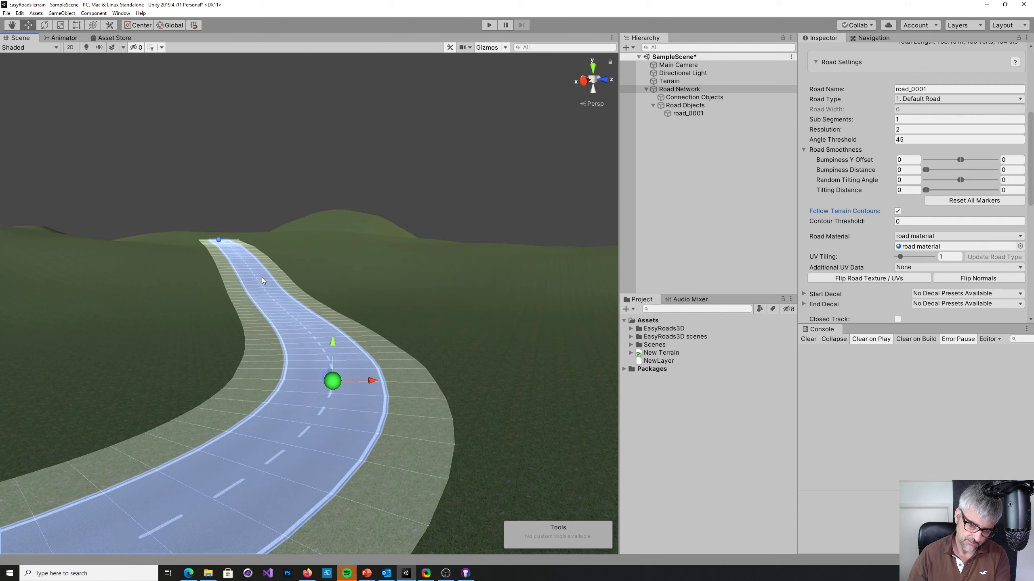
left_click_drag(303, 332, 198, 445, "alt")
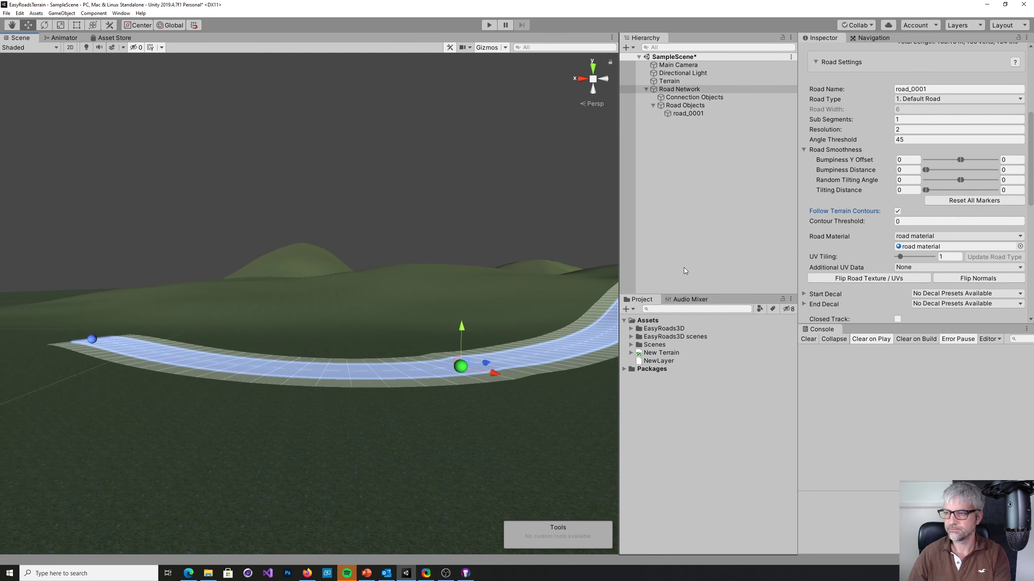
- Select the Road Network, run Build Terrain(s) from its Build Settings, and check the result
left_click(687, 98)
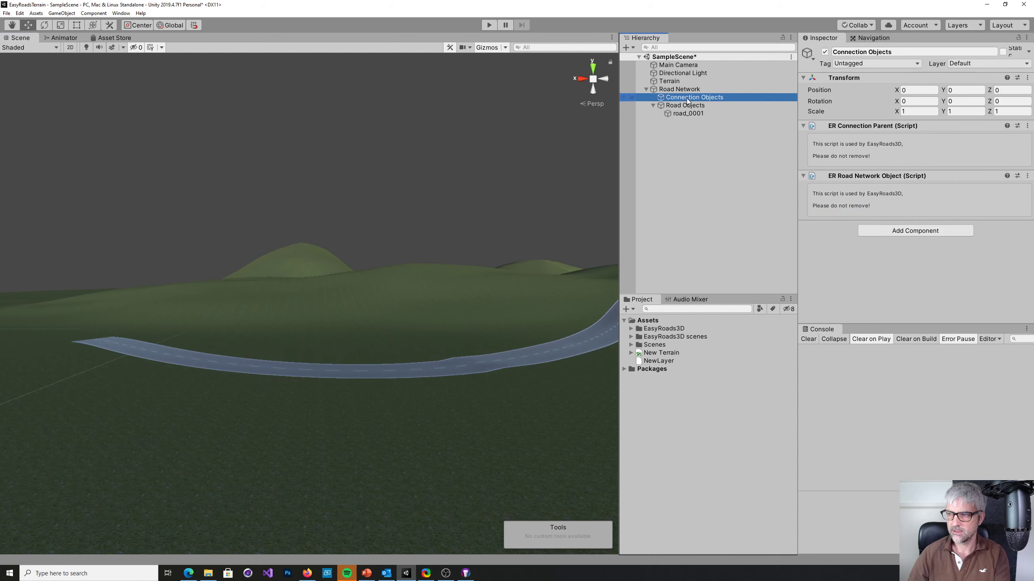
left_click(686, 105)
left_click(682, 90)
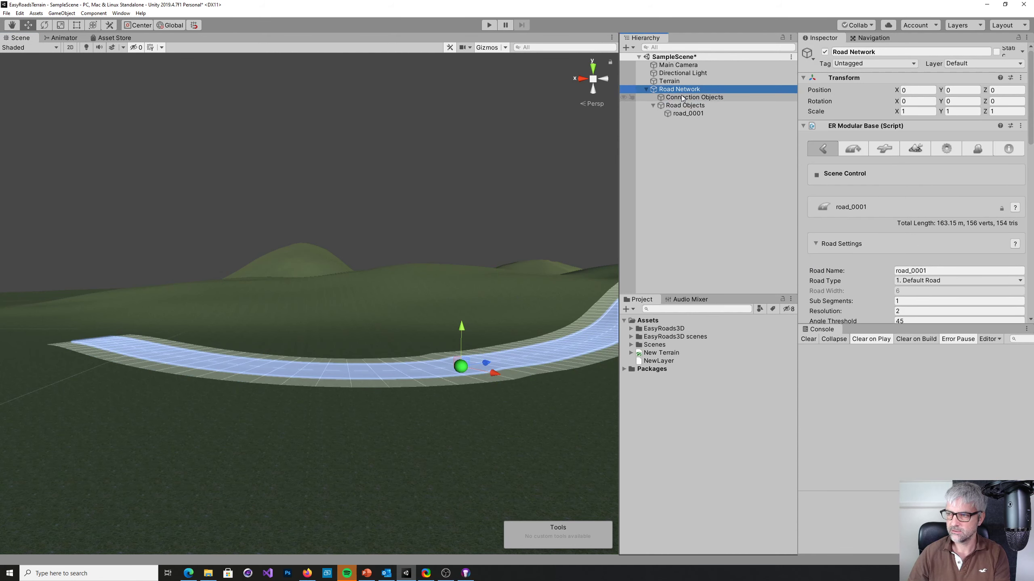
left_click(915, 149)
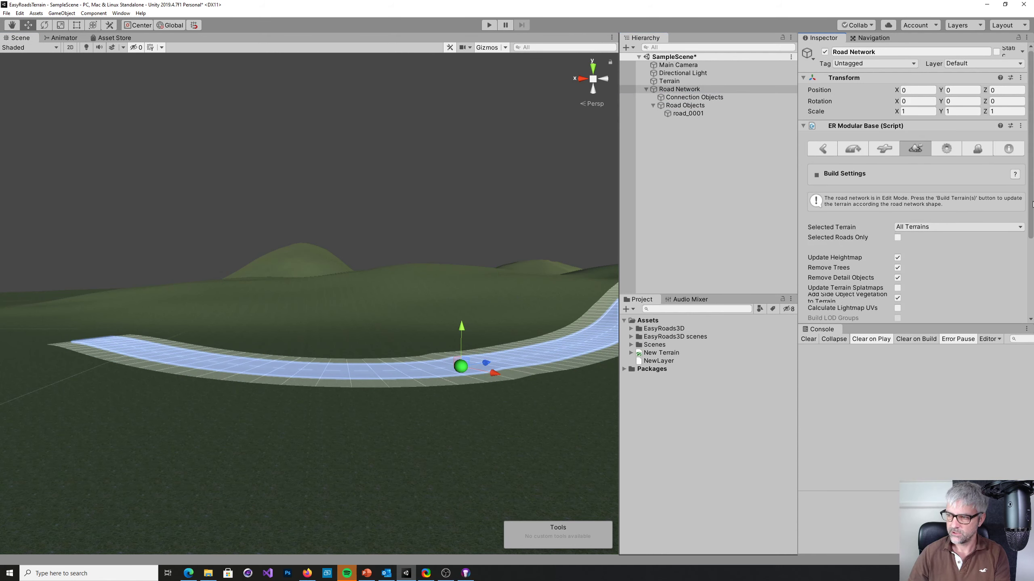
scroll(1001, 246, "down", 3)
left_click(930, 255)
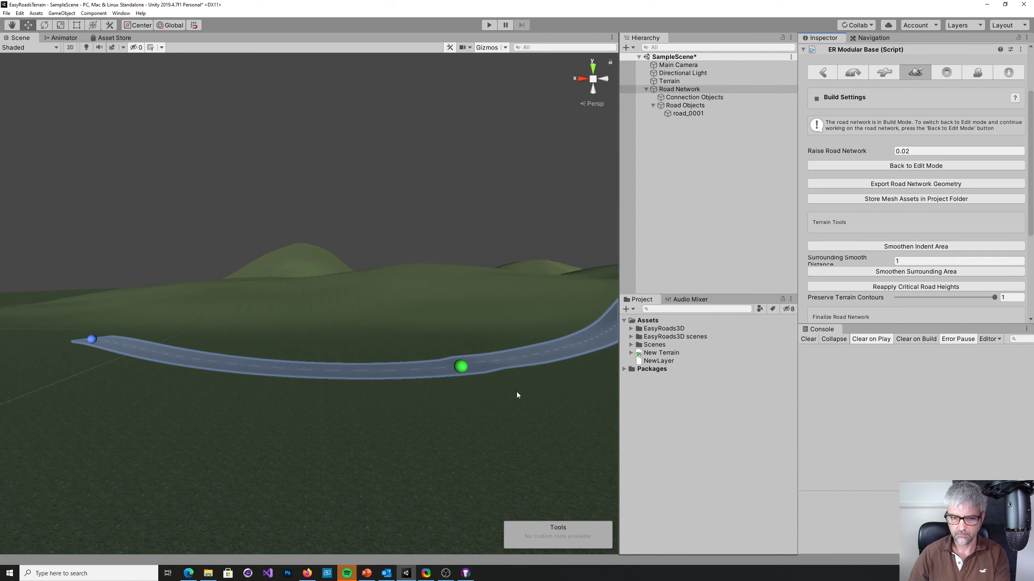
left_click_drag(517, 395, 602, 407, "alt")
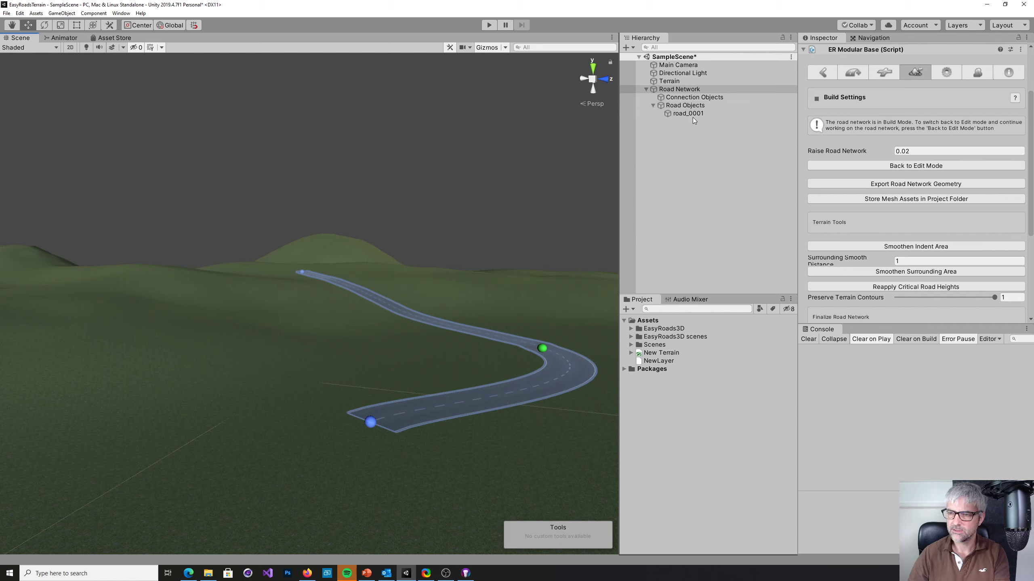
- Expand road_0001's Cam Fly Over foldout, showing position 0.001 and height 2
left_click(685, 105)
left_click(682, 115)
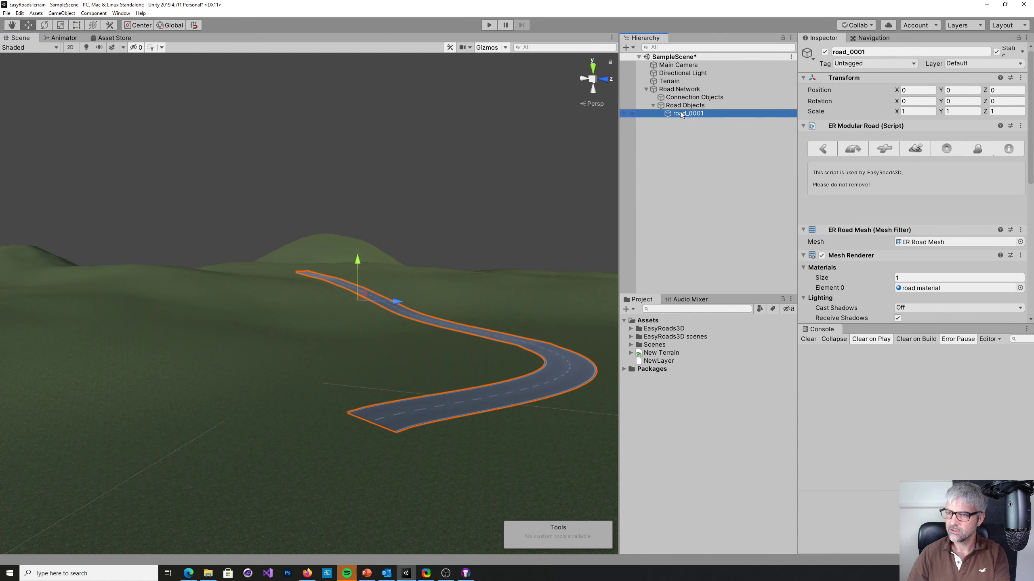
left_click(948, 149)
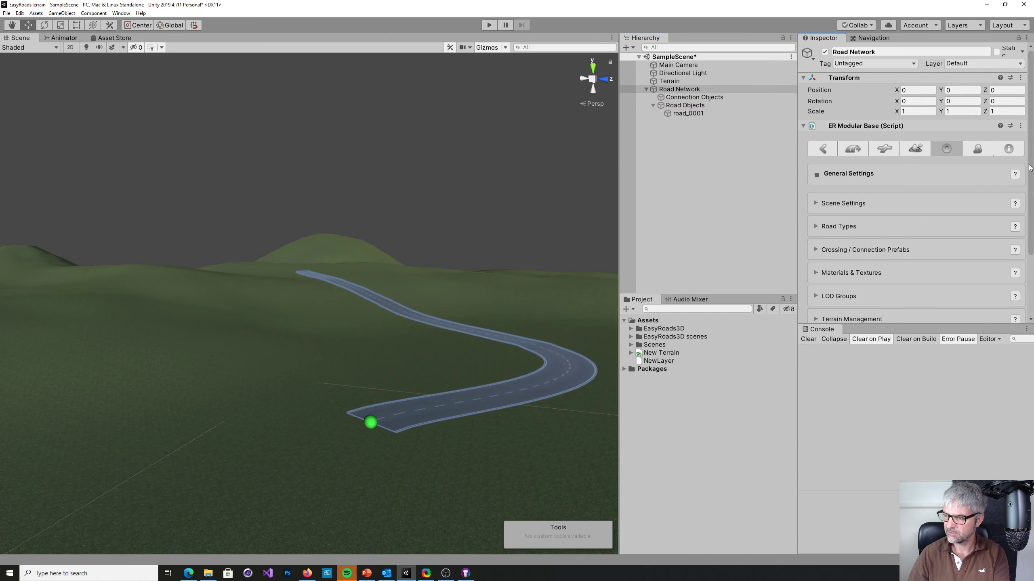
scroll(1030, 168, "down", 4)
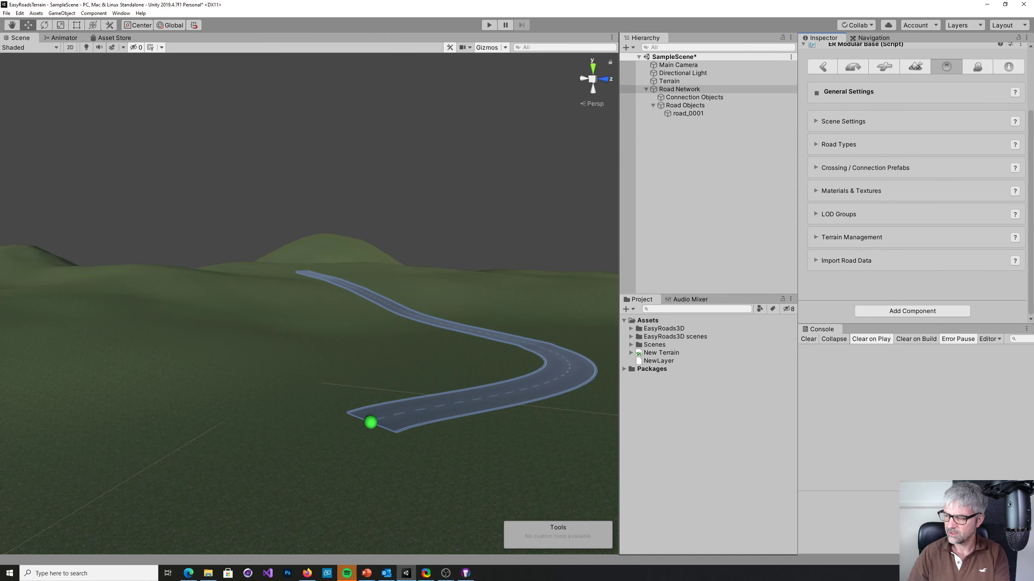
scroll(979, 153, "up", 4)
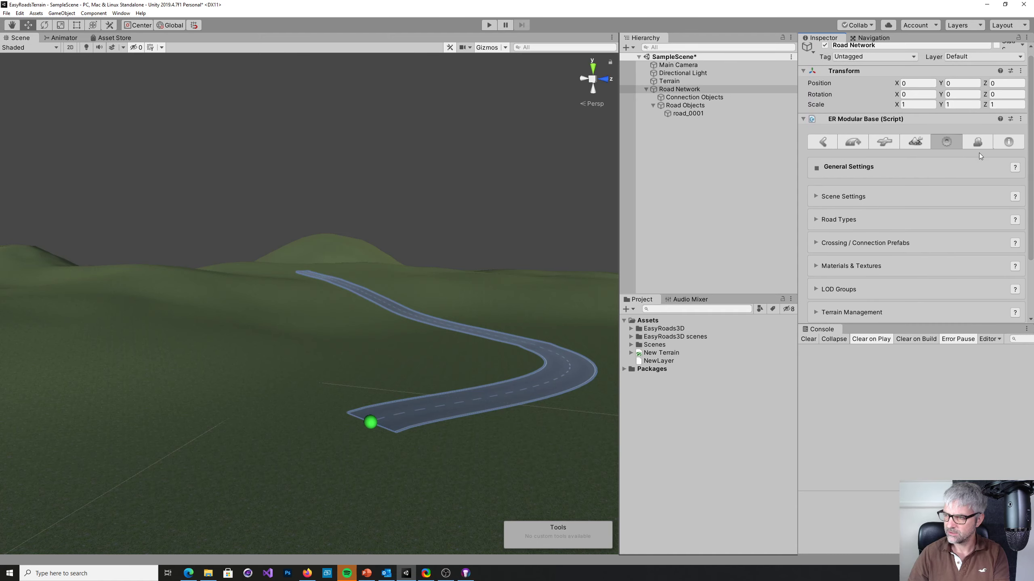
left_click(976, 147)
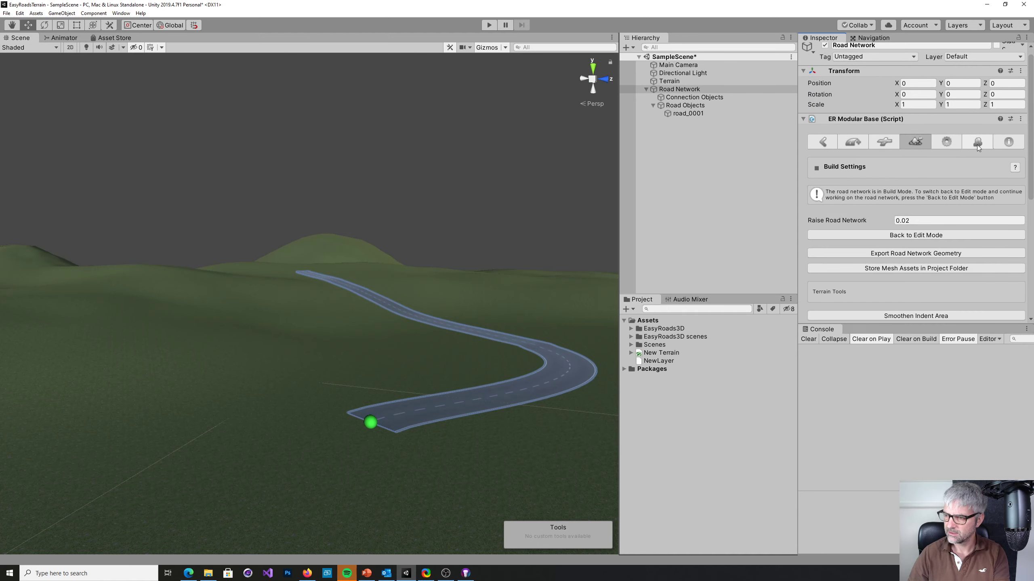
scroll(1006, 181, "down", 3)
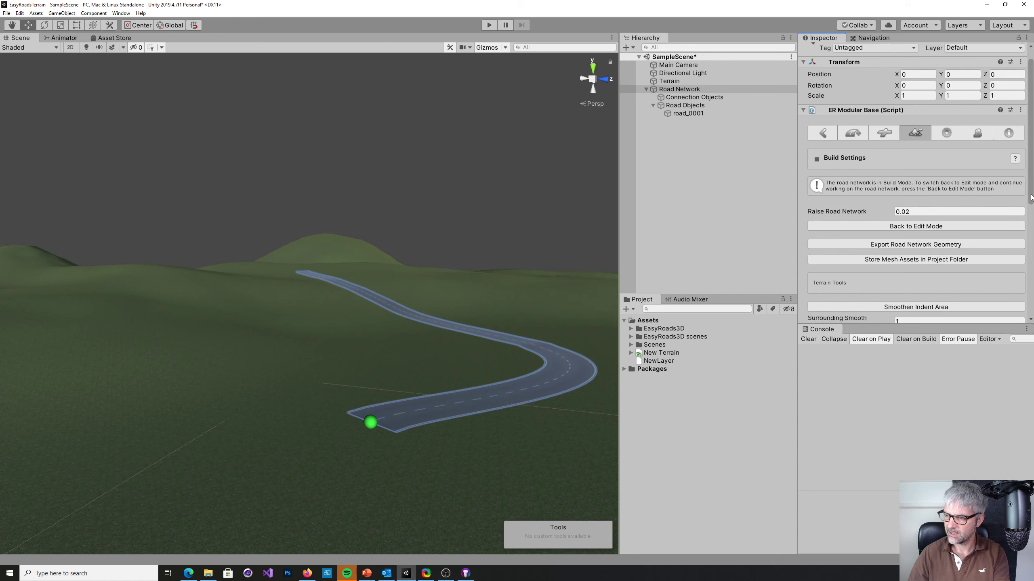
scroll(916, 184, "down", 2)
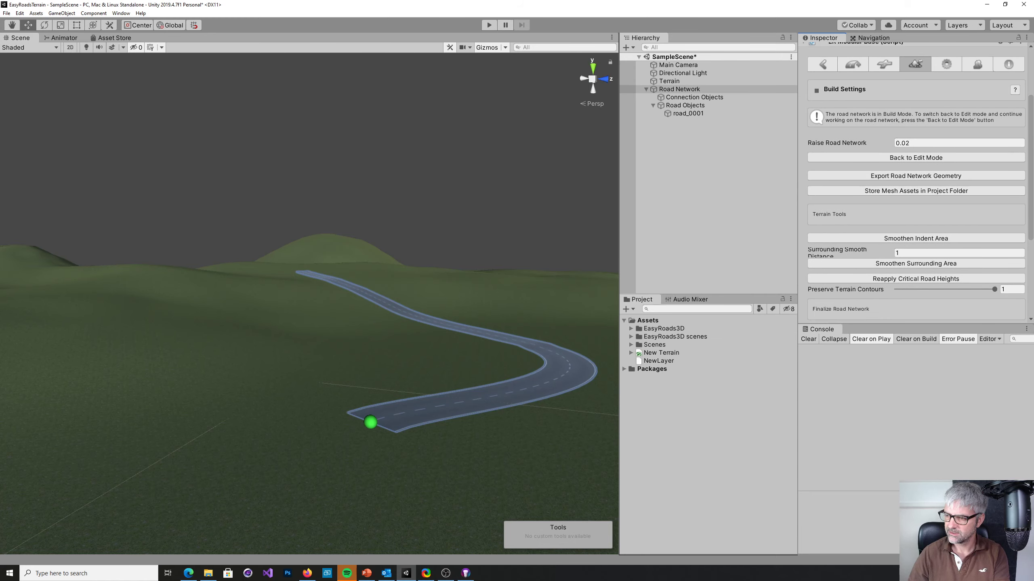
scroll(916, 181, "down", 8)
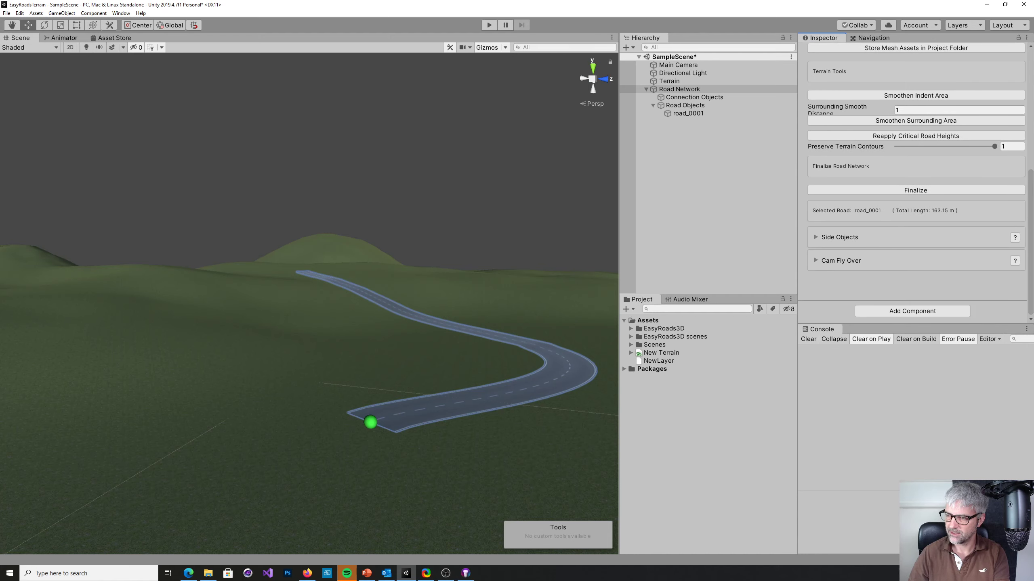
left_click(817, 260)
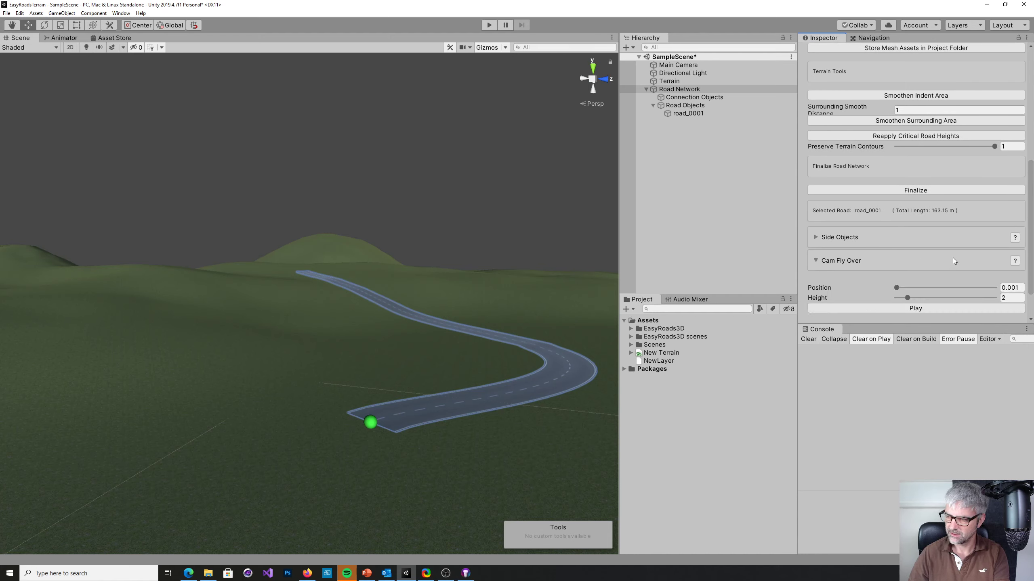
- Play the camera fly-over until its position reaches 0.9999 at the road's far end
left_click(898, 310)
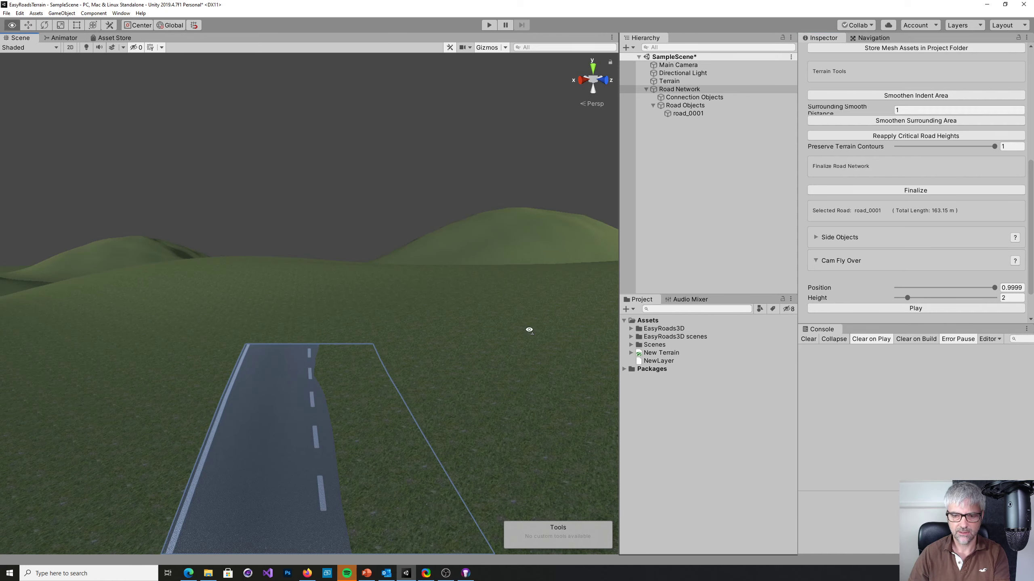
left_click_drag(528, 328, 550, 367, "alt")
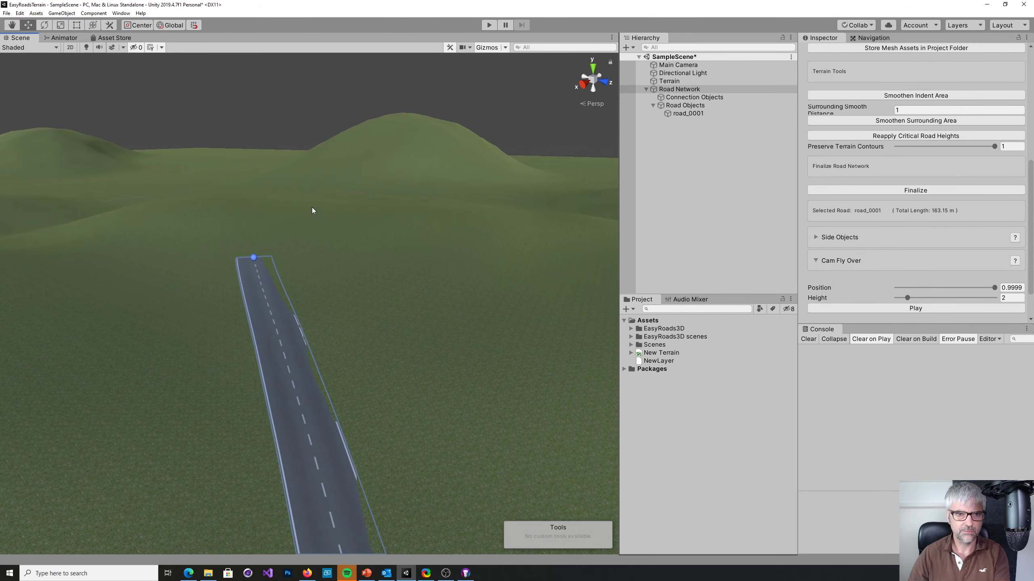
- Align the Main Camera with the scene view and briefly test it in Play mode
left_click(678, 65)
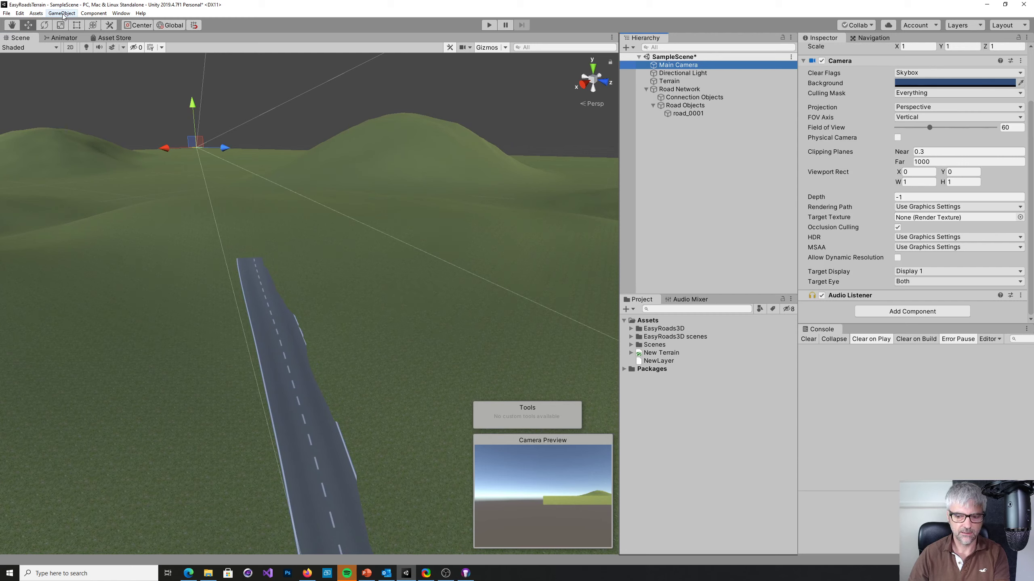
left_click(61, 18)
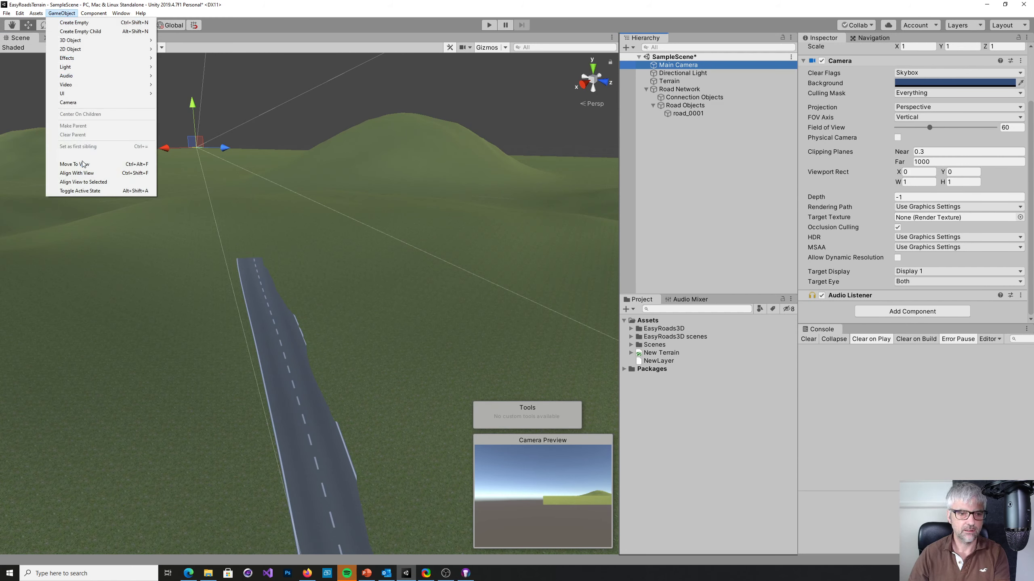
left_click(84, 173)
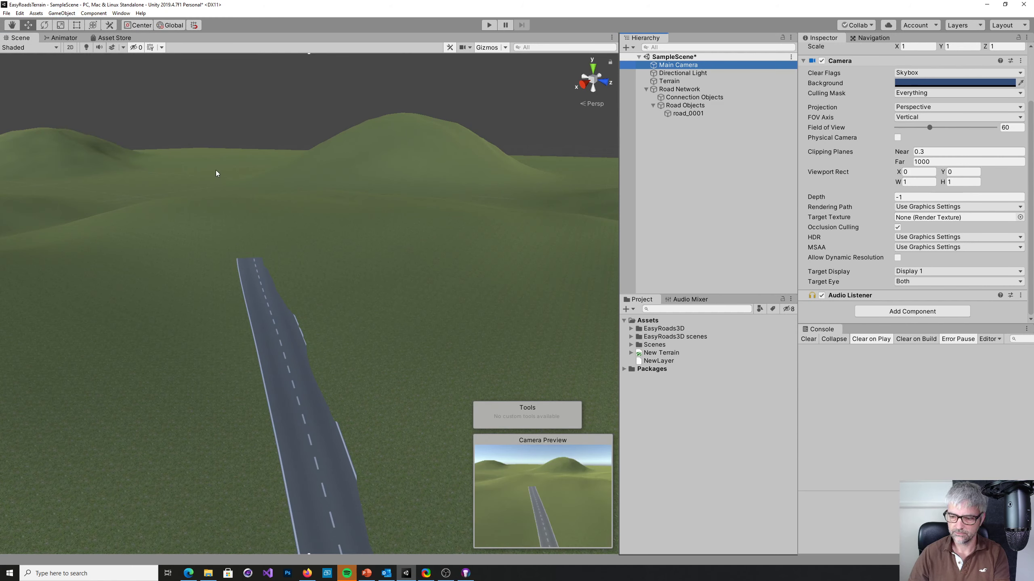
left_click(488, 25)
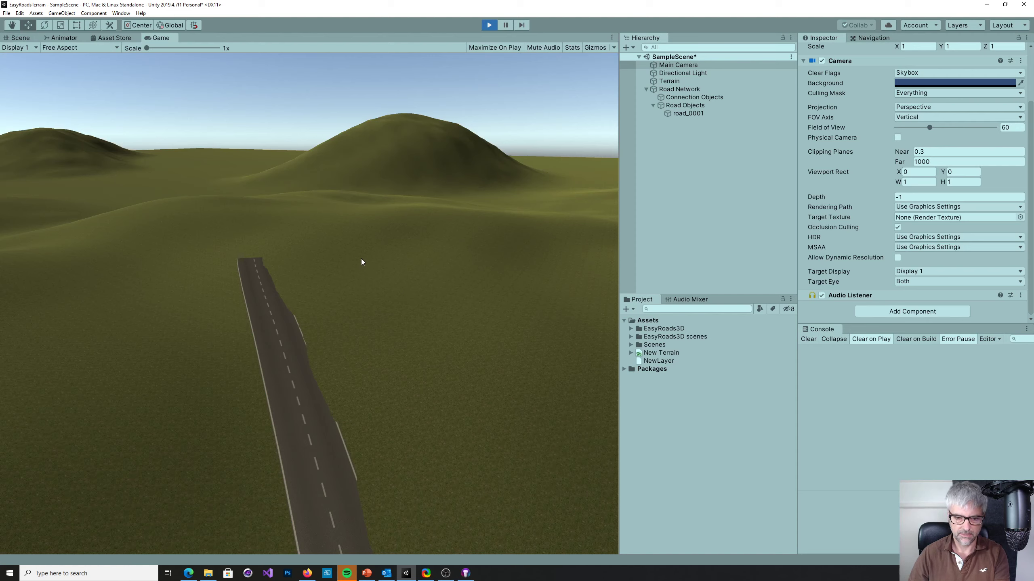
left_click(489, 25)
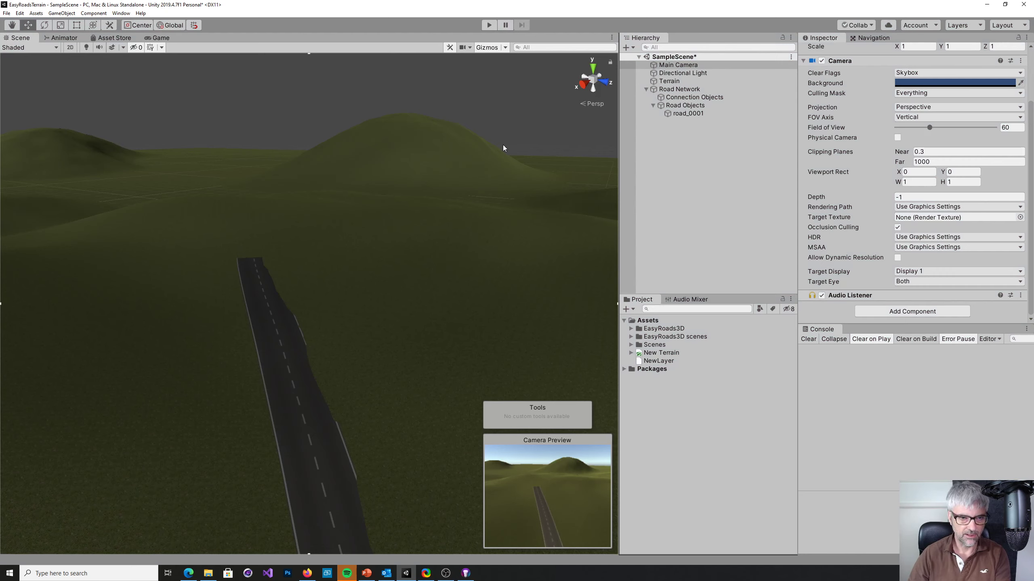
- Enable Terrain Deformation on the Road Network and rebuild the terrain with Build Terrain(s)
double_click(679, 89)
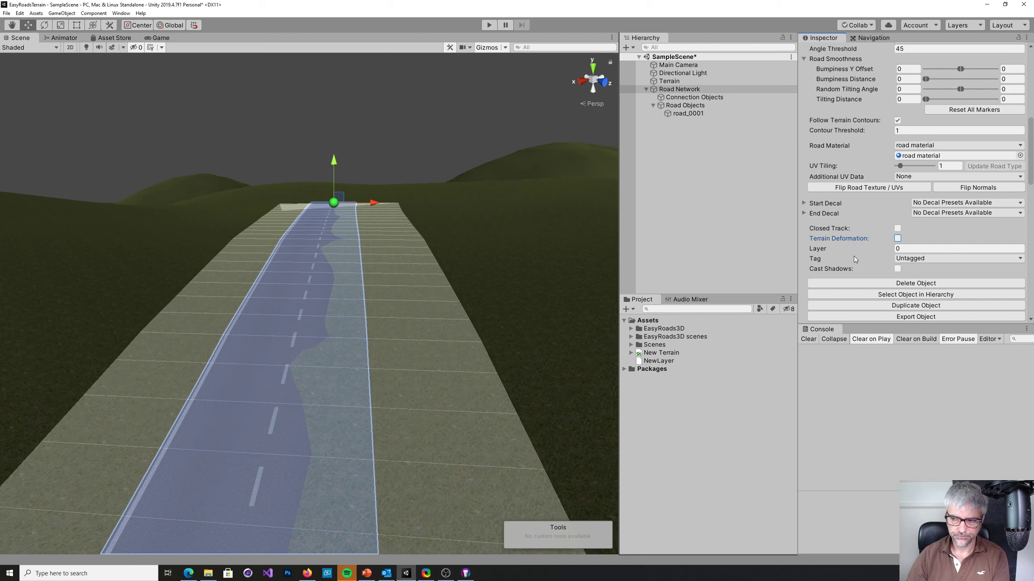
left_click(897, 238)
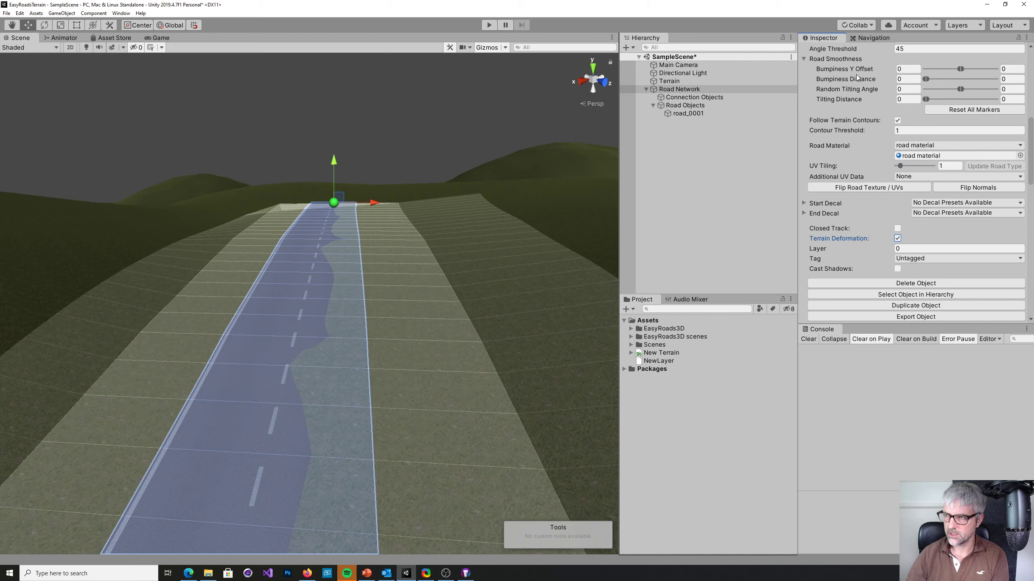
scroll(913, 225, "up", 7)
left_click(916, 148)
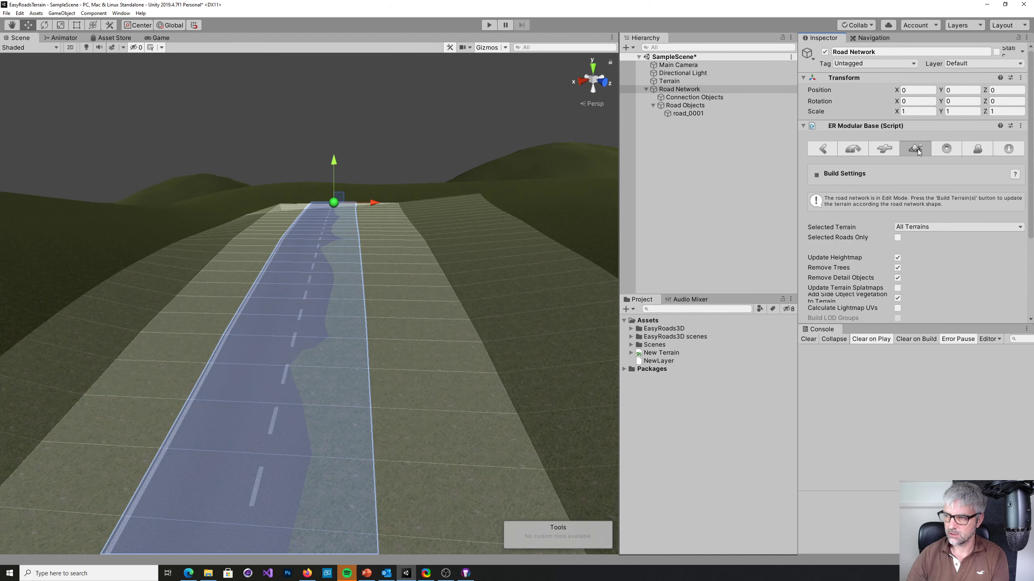
scroll(912, 250, "down", 3)
left_click(908, 241)
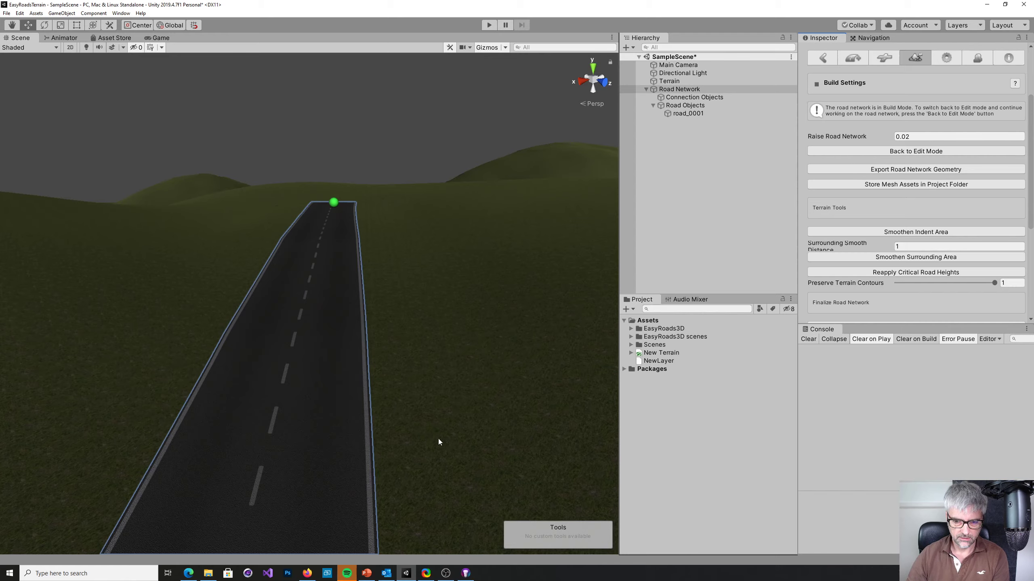
- Orbit the scene from several angles to inspect the deformed terrain along the road
mouse_move(437, 439)
left_mouse_down("alt")
mouse_move(478, 444)
mouse_move(480, 418)
mouse_move(416, 418)
left_mouse_up("alt")
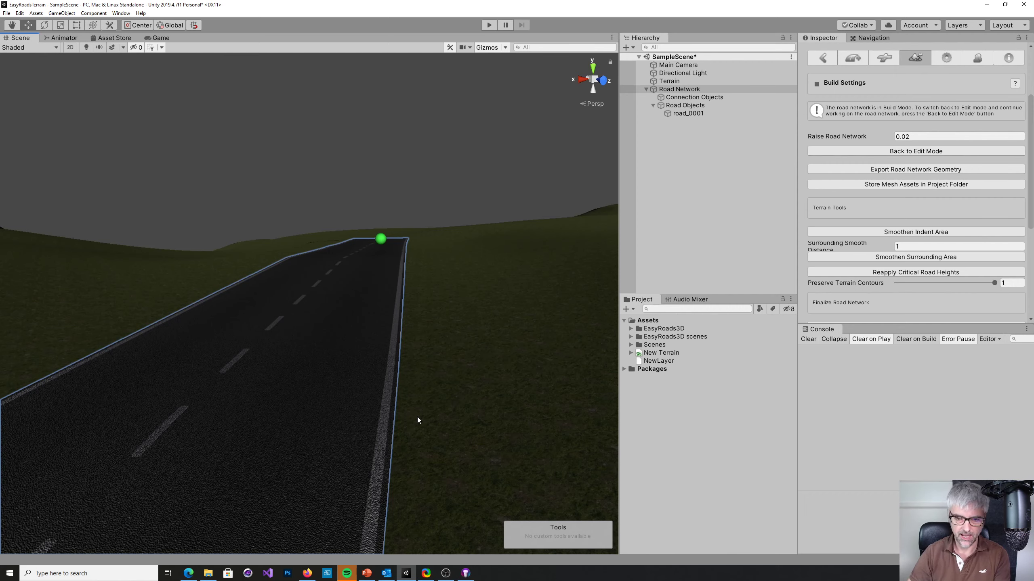
mouse_move(417, 417)
left_mouse_down("alt")
mouse_move(388, 403)
mouse_move(441, 406)
mouse_move(417, 457)
mouse_move(428, 476)
mouse_move(46, 513)
mouse_move(51, 521)
mouse_move(55, 494)
mouse_move(103, 457)
mouse_move(404, 444)
mouse_move(643, 448)
mouse_move(507, 420)
mouse_move(360, 415)
mouse_move(419, 416)
left_mouse_up("alt")
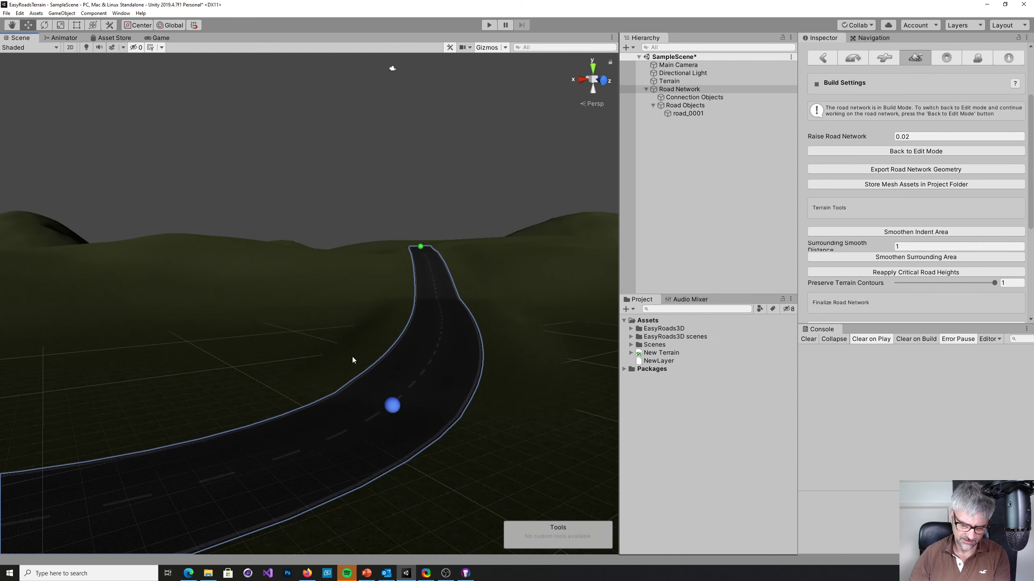
left_click_drag(503, 390, 410, 404, "alt")
left_click_drag(196, 323, 537, 330, "alt")
scroll(536, 332, "down", 6)
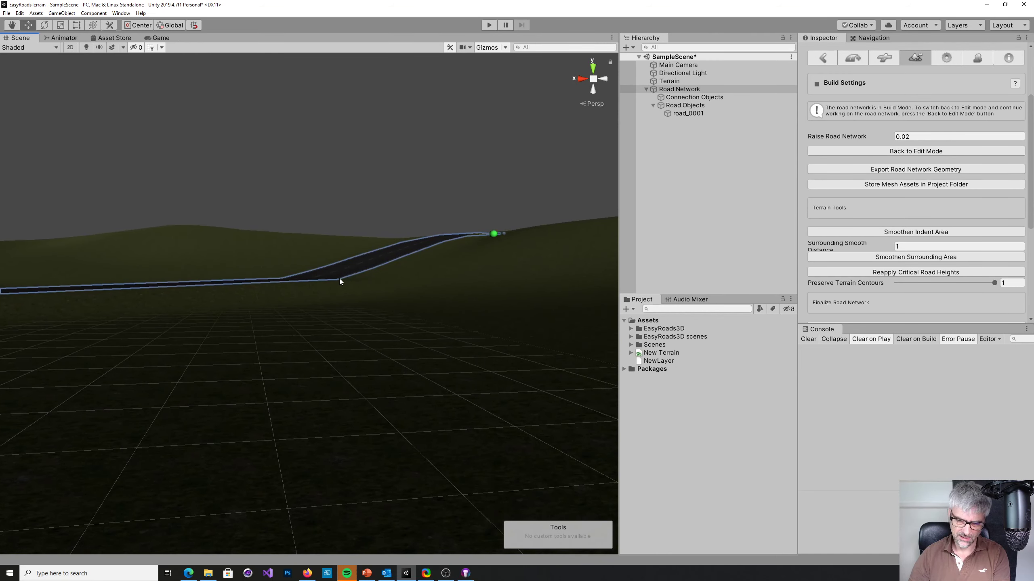
left_click_drag(406, 279, 330, 328, "alt")
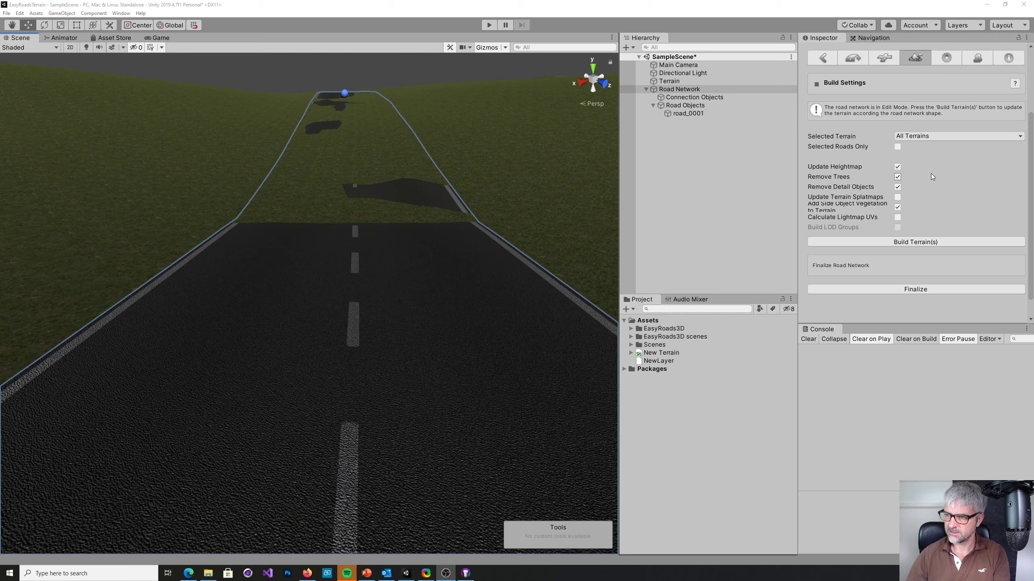
- Rebuild the terrain around the road with Build Terrain(s)
scroll(919, 181, "up", 3)
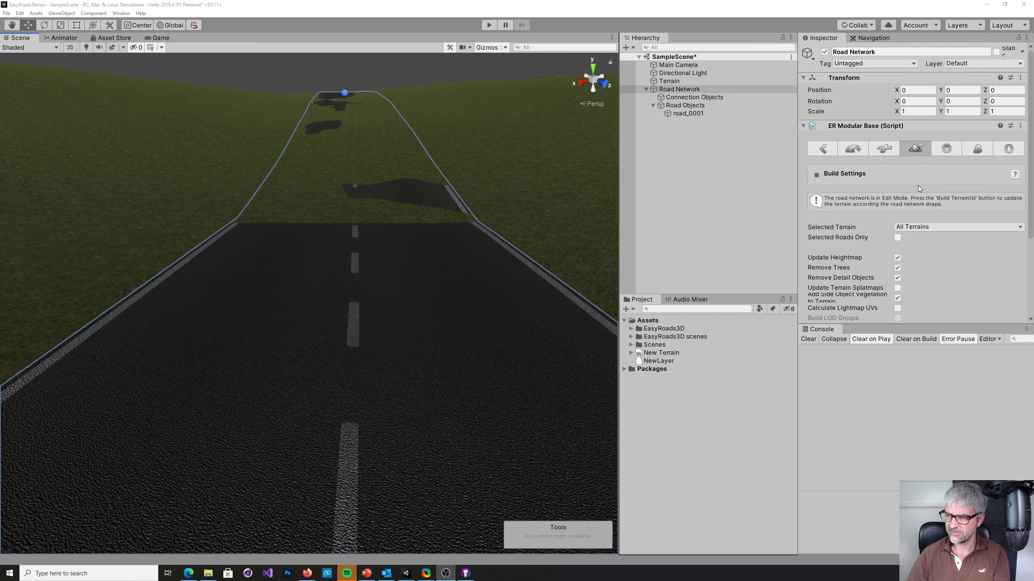
scroll(917, 185, "down", 3)
left_click(901, 242)
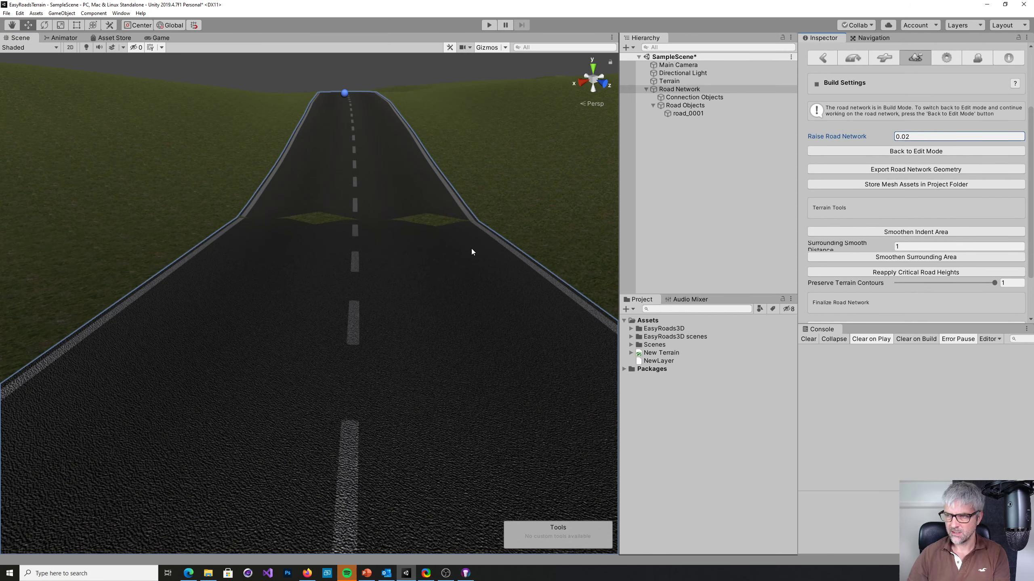
- Raise the road network from 0.02 through 0.06 and 0.075 to 0.085
double_click(910, 135)
left_click(914, 139)
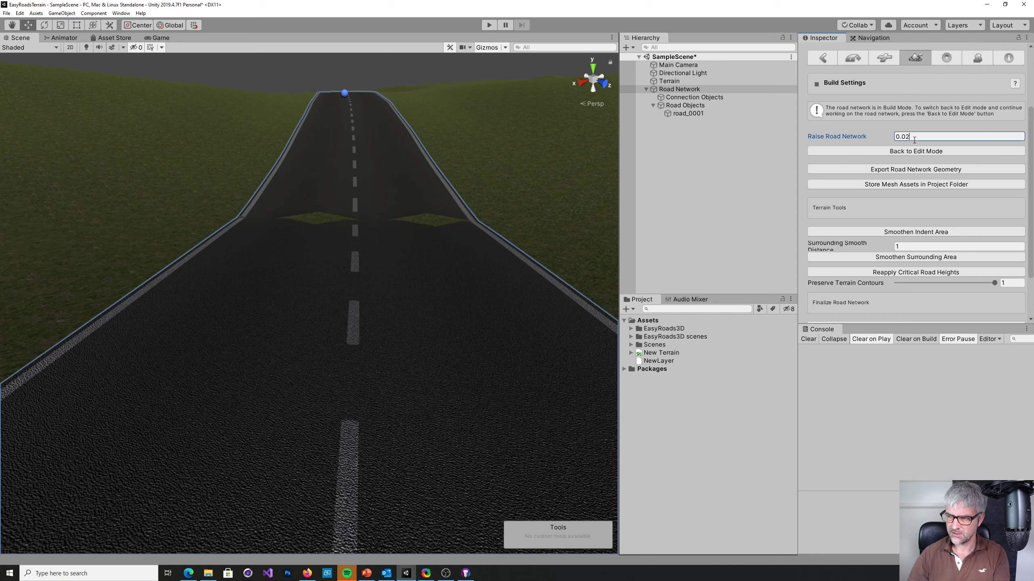
key("BackSpace")
type("6")
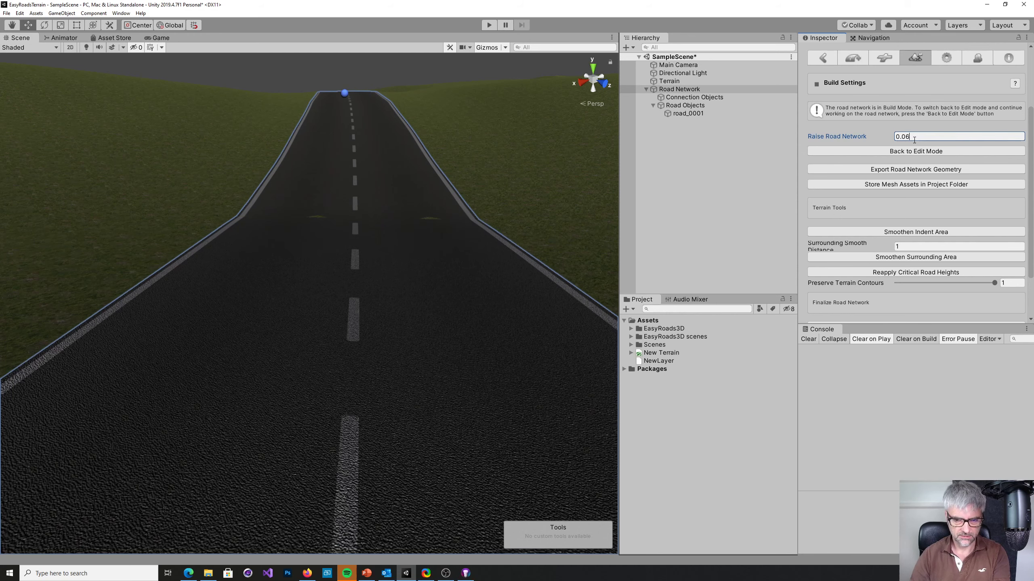
key("BackSpace")
type("7")
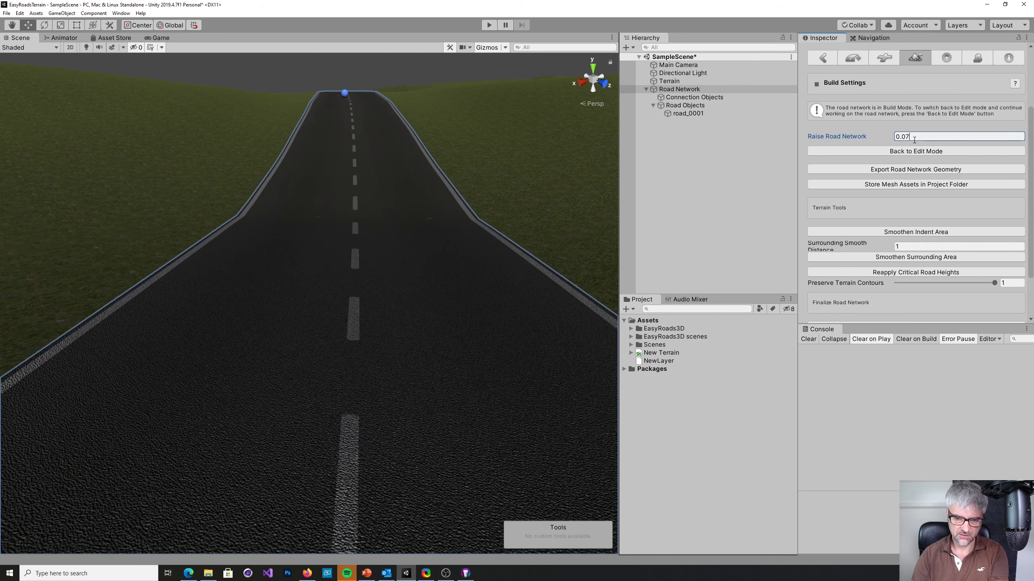
type("5")
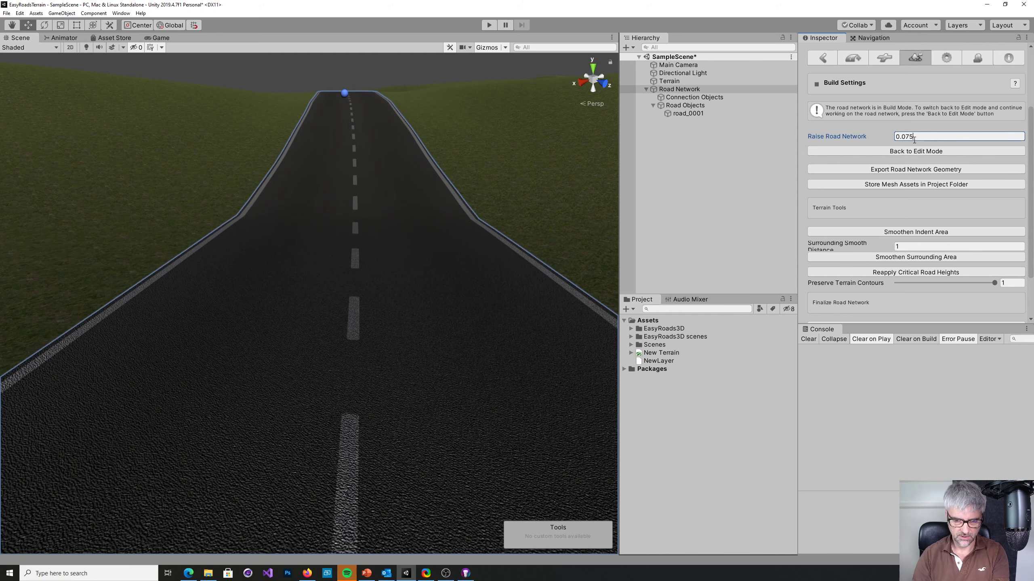
right_click_drag(423, 310, 436, 262)
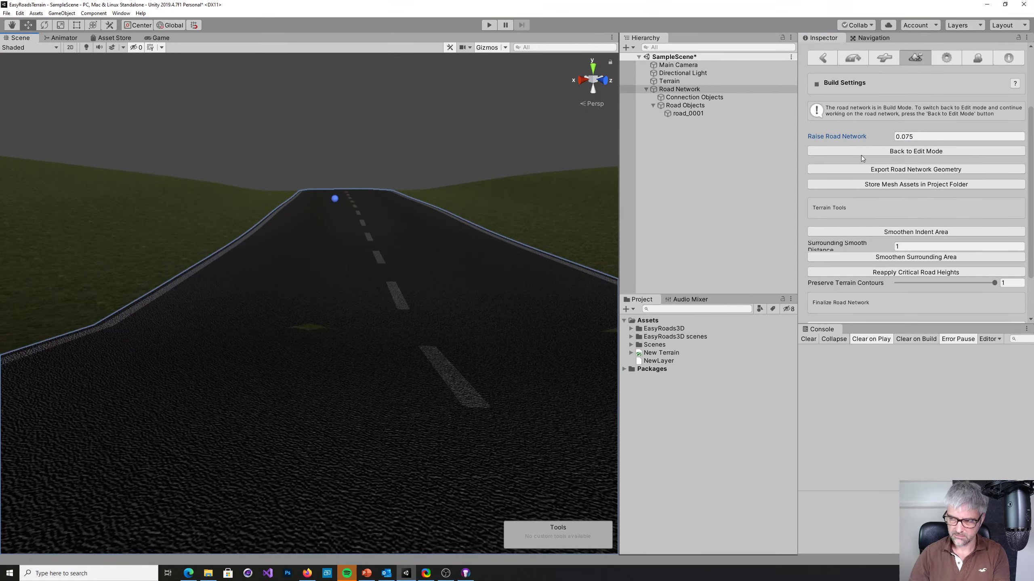
left_click(918, 137)
left_click(916, 137)
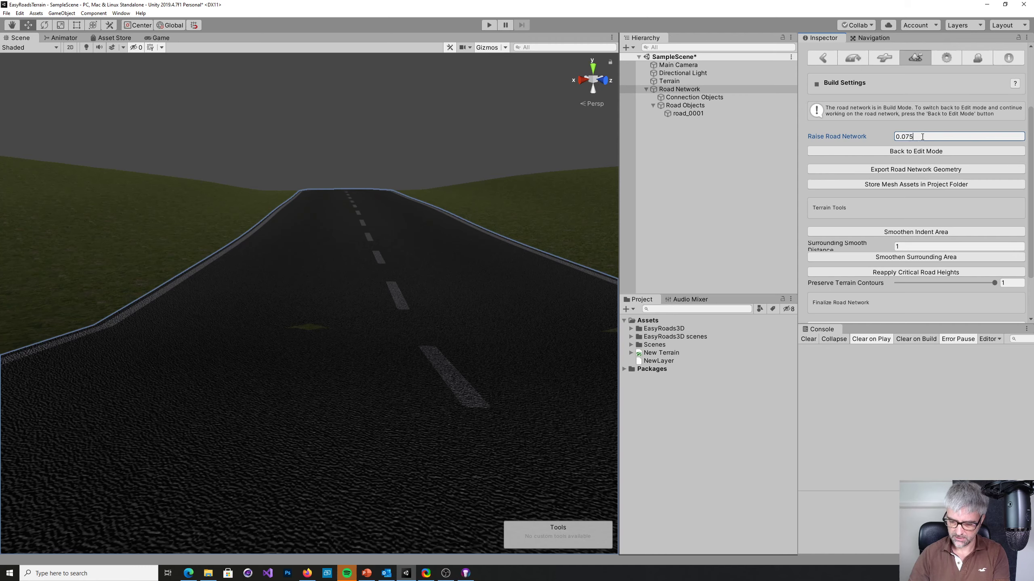
key("BackSpace")
key("BackSpace")
type("8")
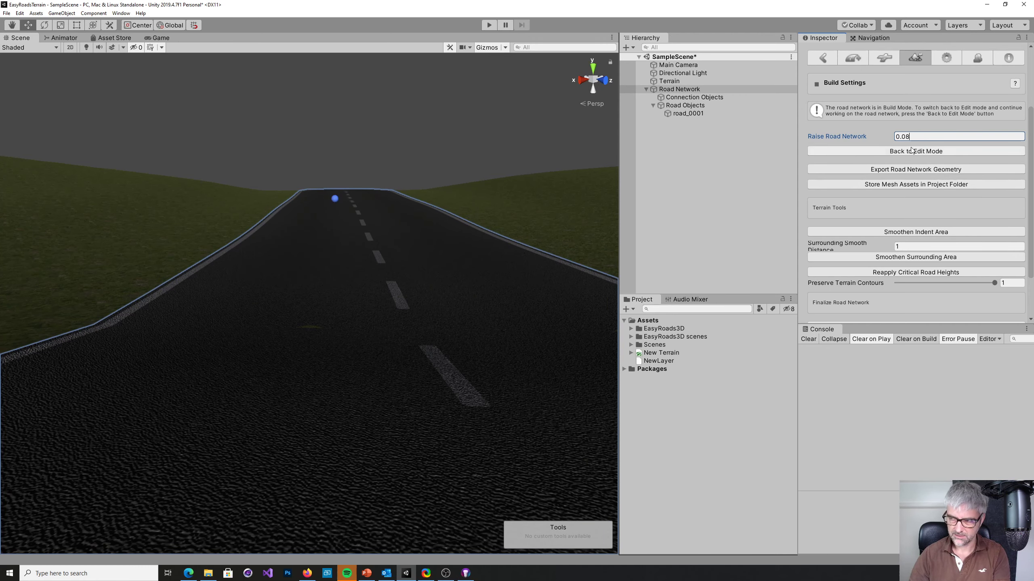
type("5")
- Orbit to view the raised road from the side, confirming it clears the hills
left_click_drag(498, 350, 217, 371, "alt")
left_click_drag(209, 384, 356, 387, "alt")
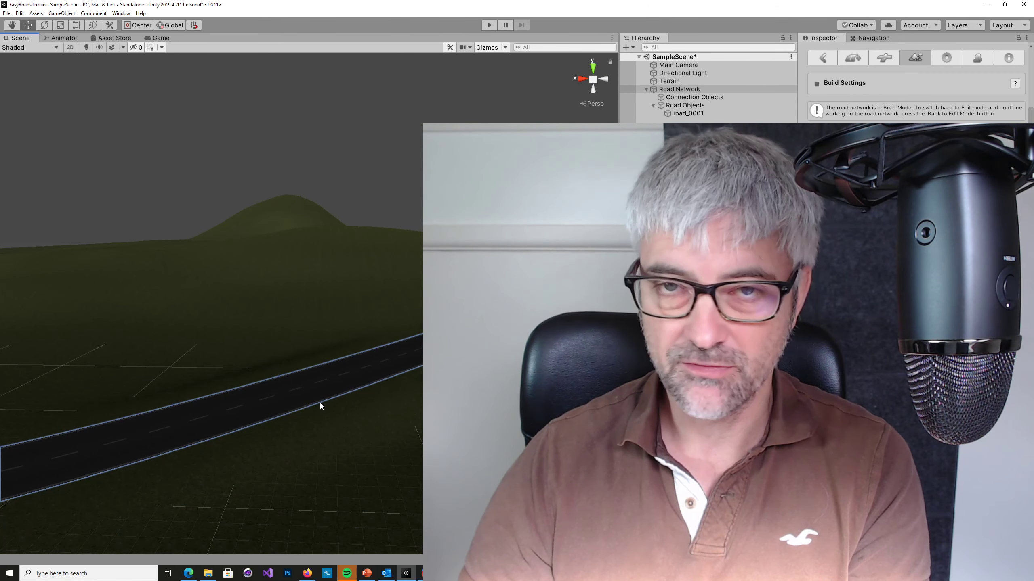
left_click_drag(269, 451, 303, 468, "alt")
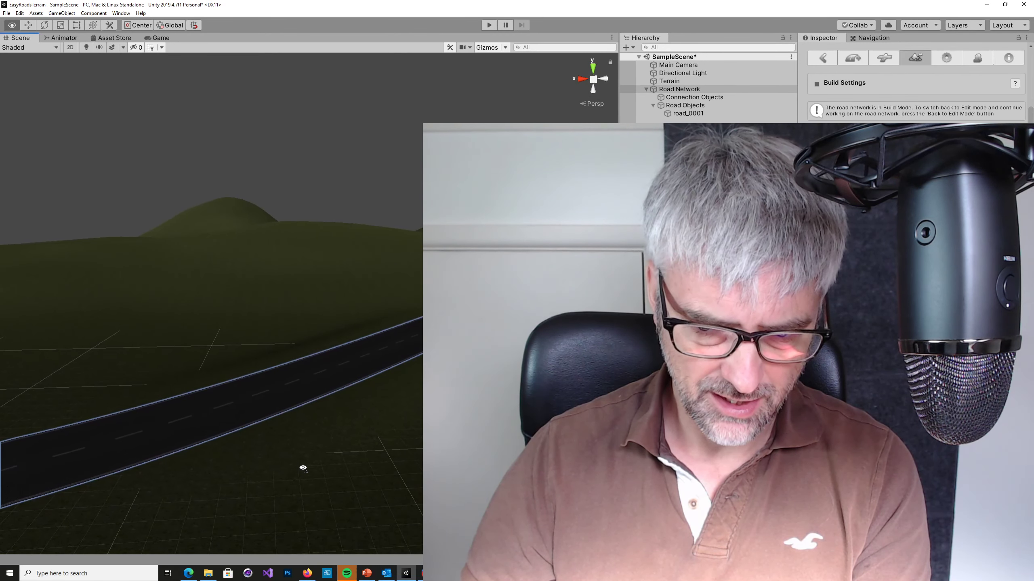